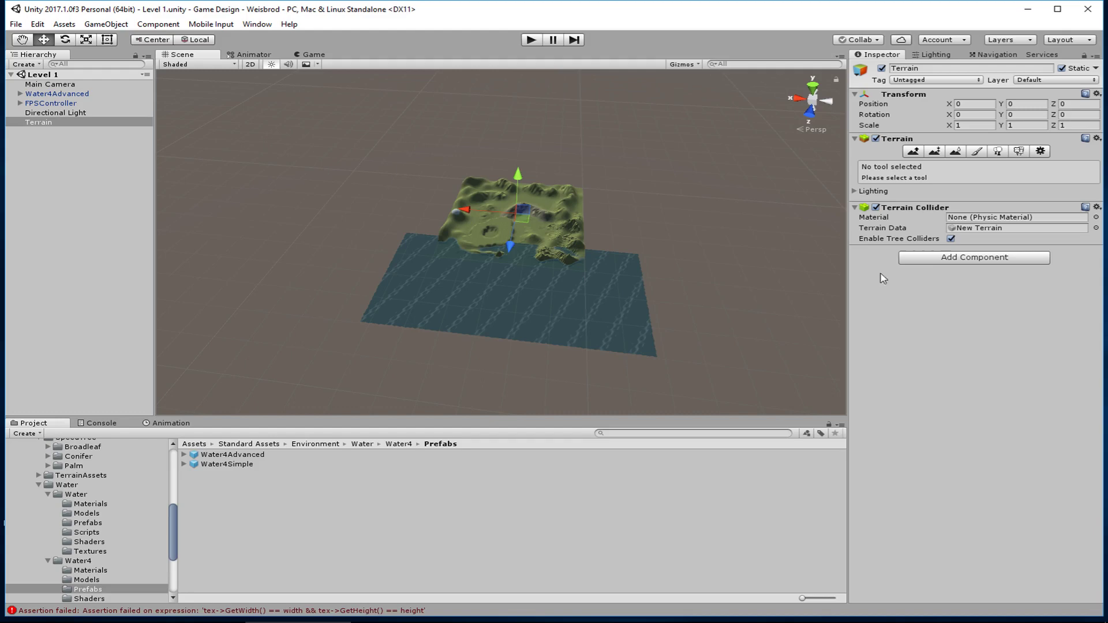
Browse the project assets to the Broadleaf folder inside Standard Assets > Environment > SpeedTree
scroll(141, 513, up, 5)
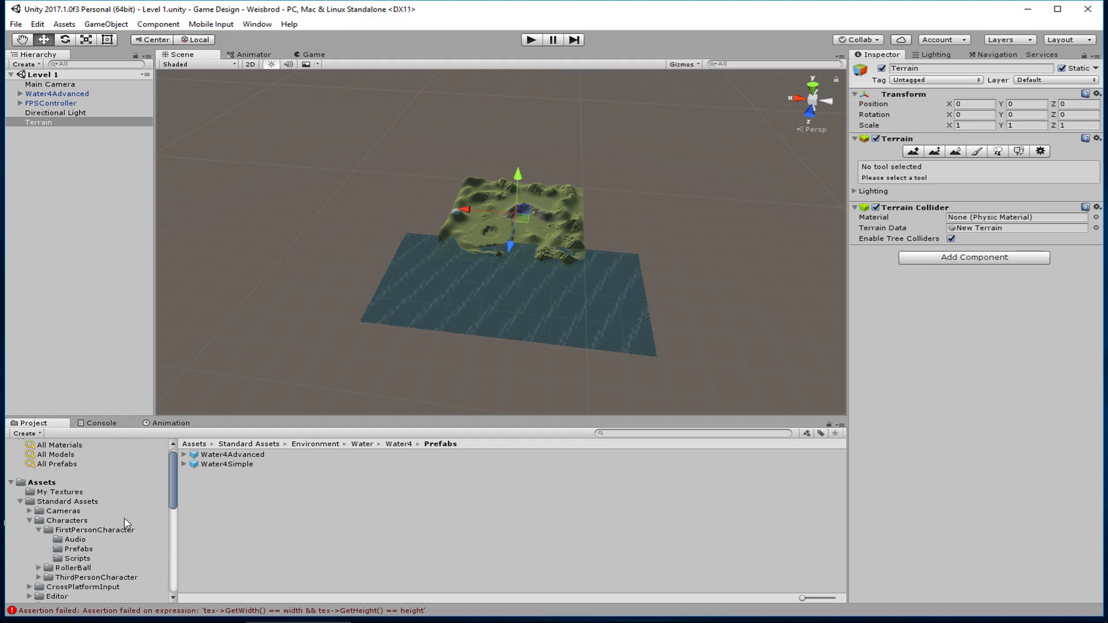
click(97, 502)
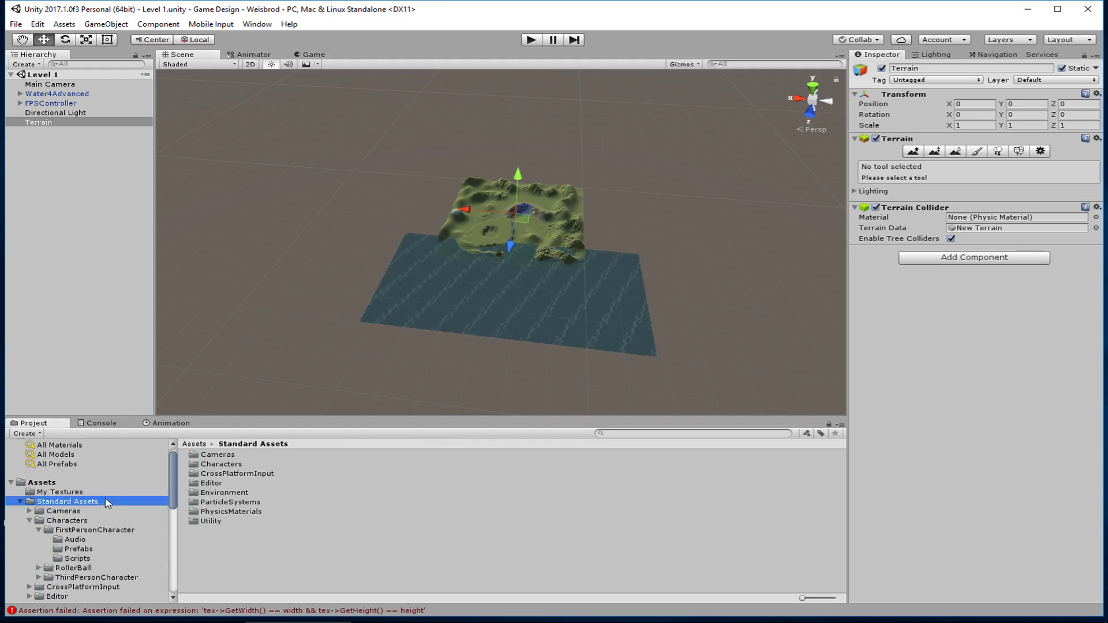
double_click(248, 492)
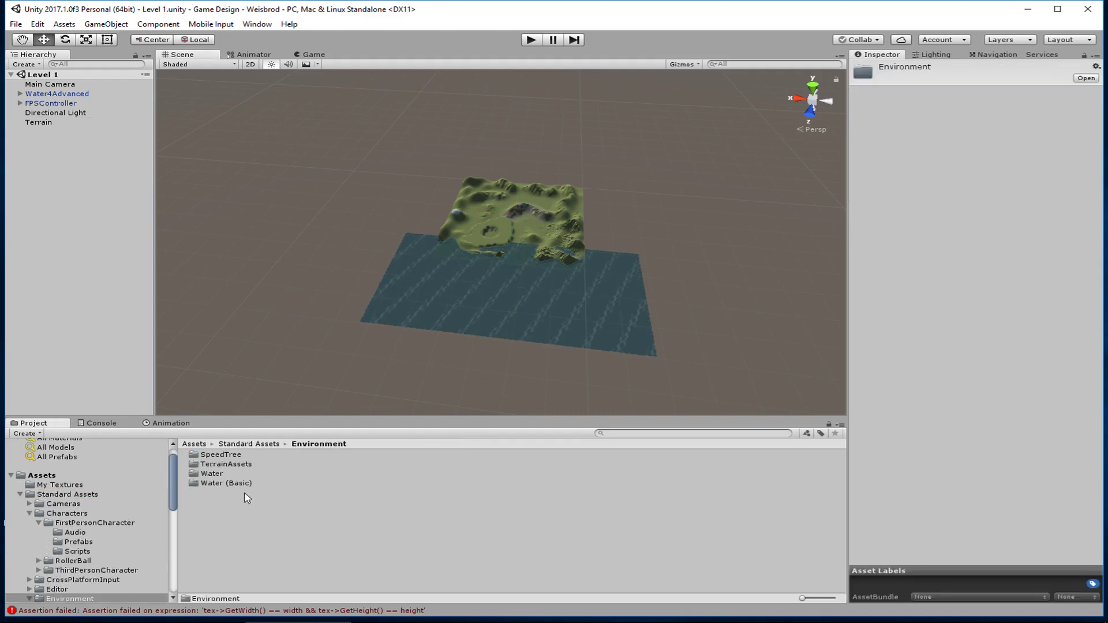
double_click(240, 455)
click(235, 456)
double_click(235, 455)
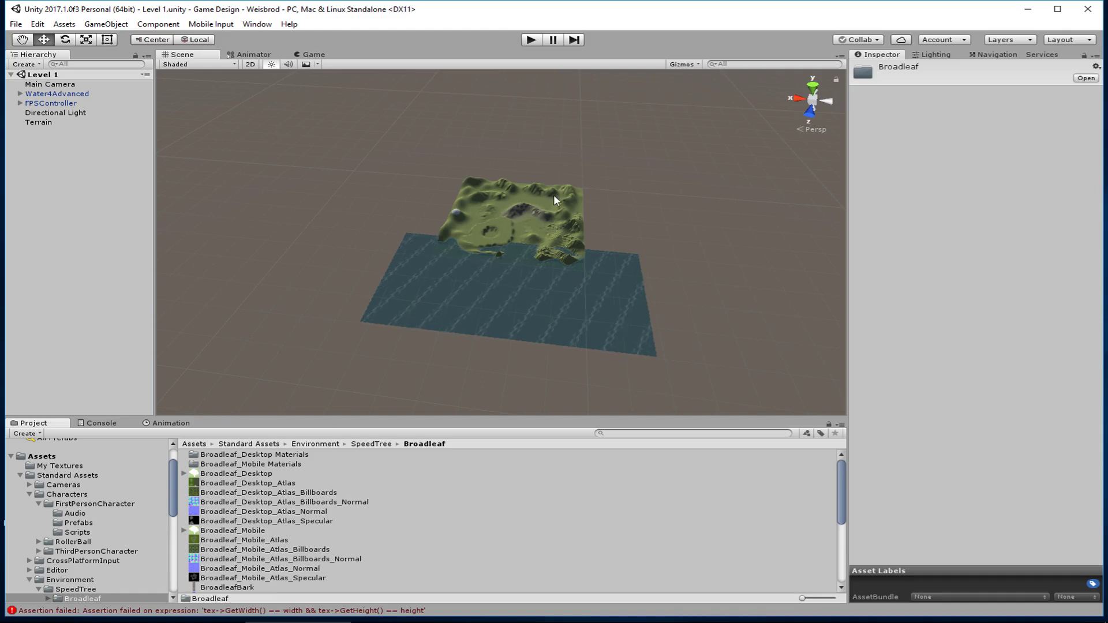
Select the Terrain and look closely at the rocky ridge and the flat ground around the crater
click(39, 123)
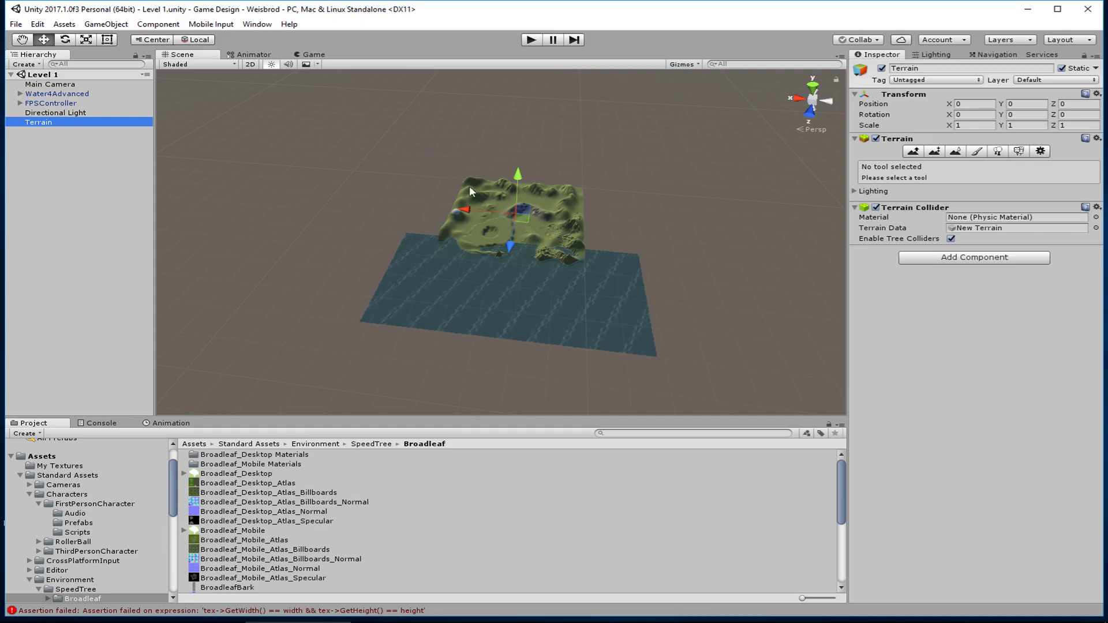
scroll(555, 200, up, 15)
scroll(555, 200, up, 3)
middle_drag(276, 279, 558, 237)
scroll(558, 238, down, 8)
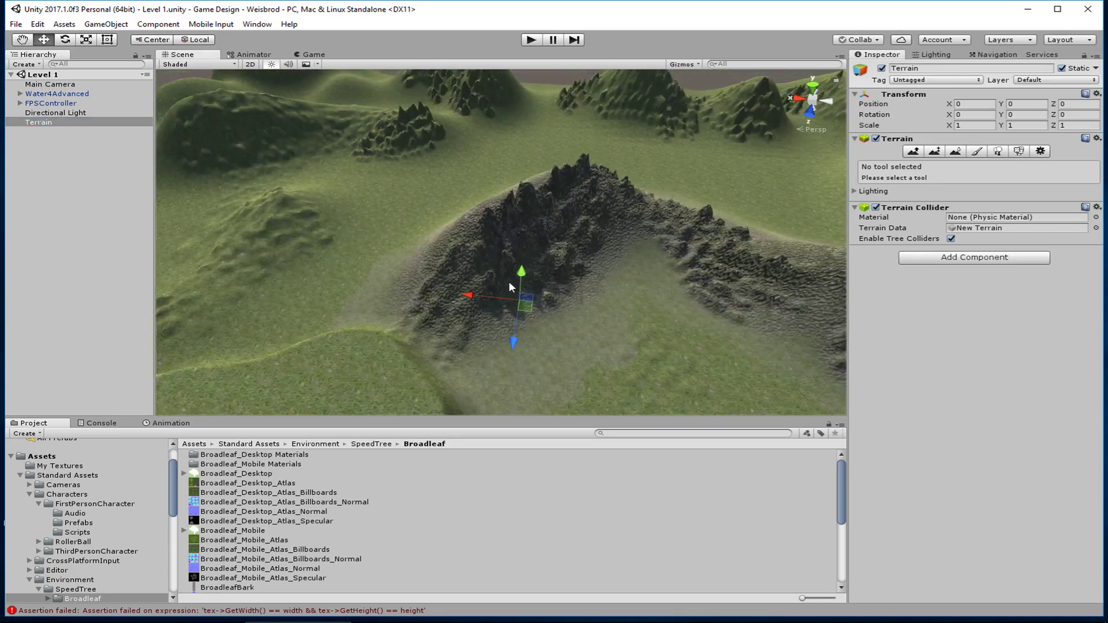
scroll(463, 336, up, 6)
middle_drag(462, 336, 587, 199)
scroll(587, 199, down, 3)
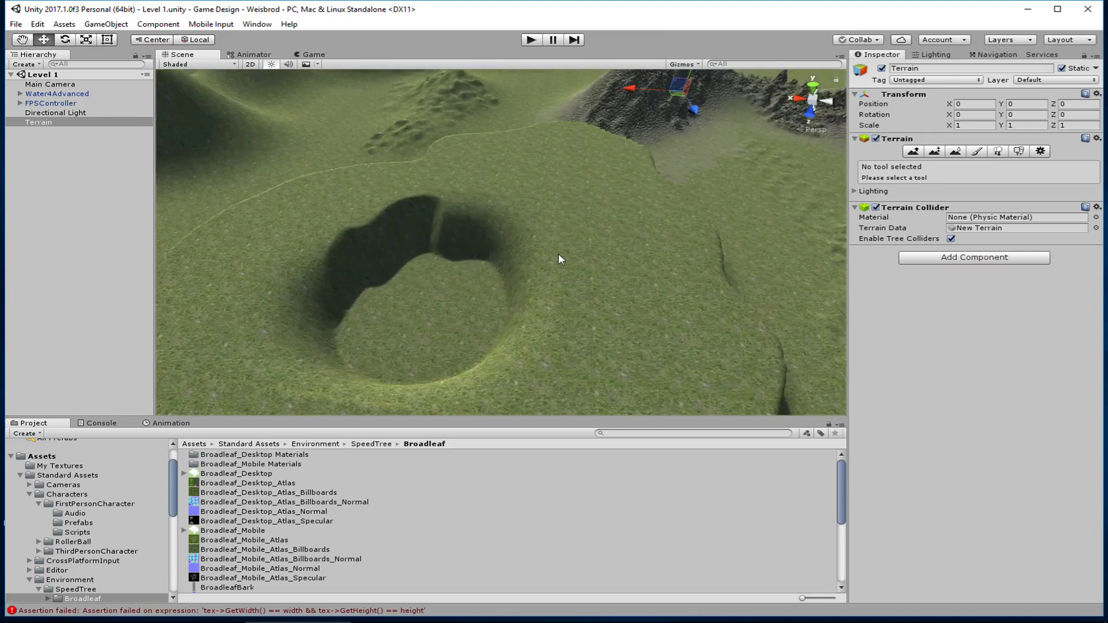
middle_drag(558, 254, 589, 277)
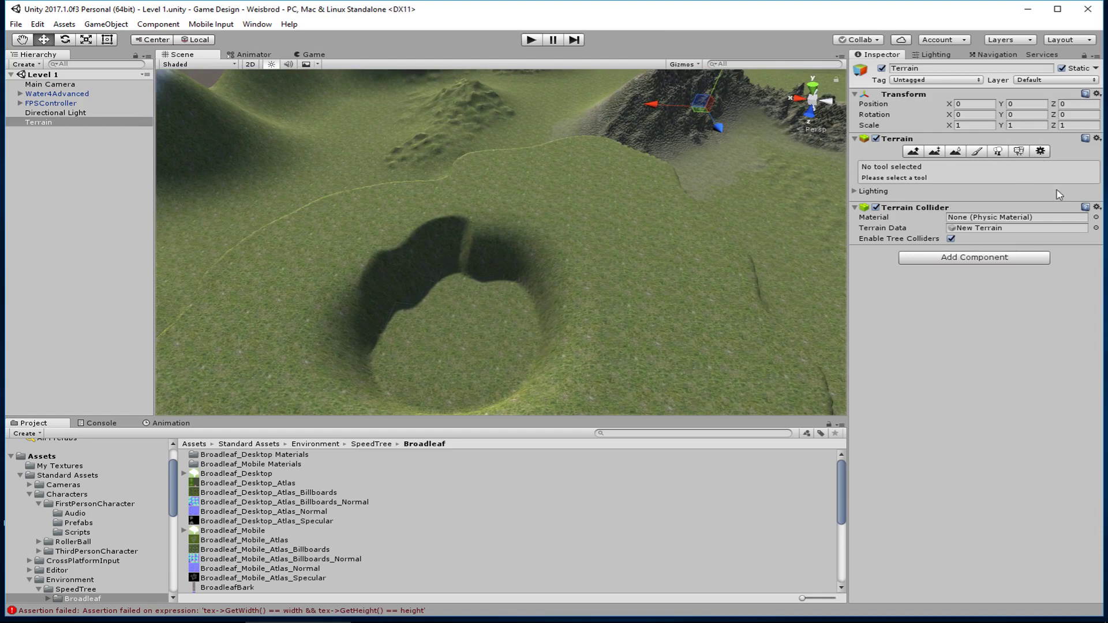
Add the Conifer_Desktop prefab as a tree type for the terrain's Place Trees tool
click(998, 152)
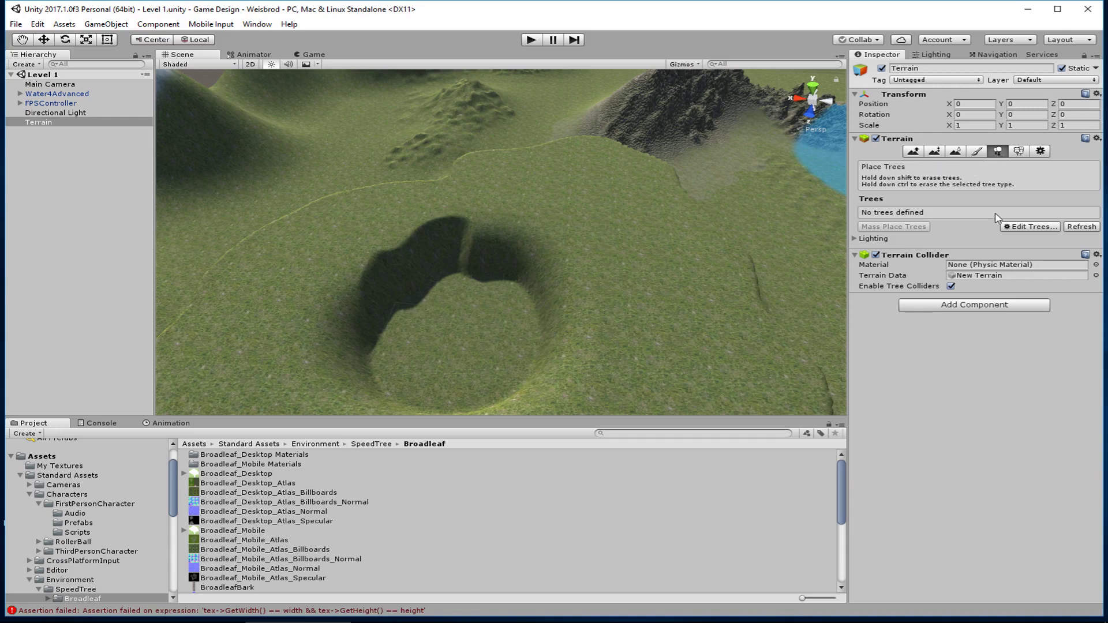
click(1020, 230)
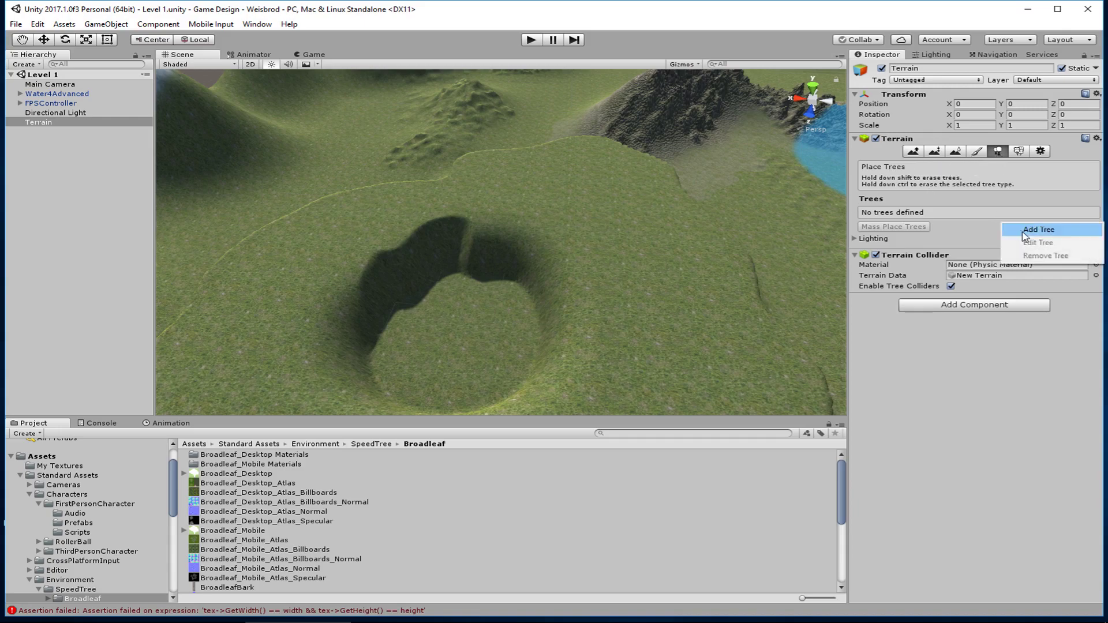
click(1030, 228)
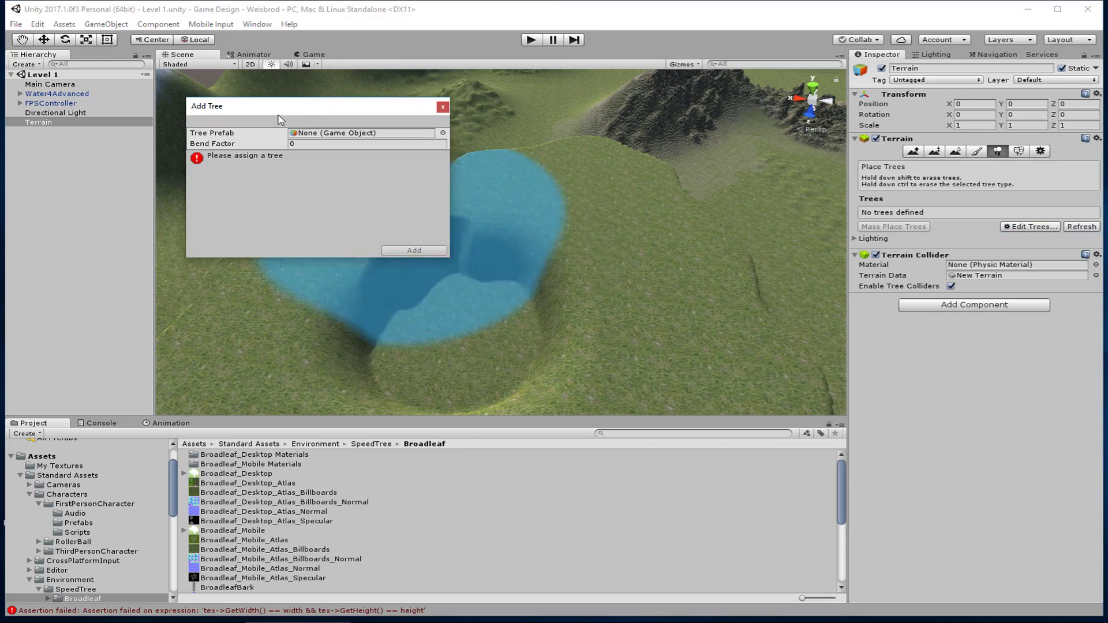
drag(292, 112, 468, 215)
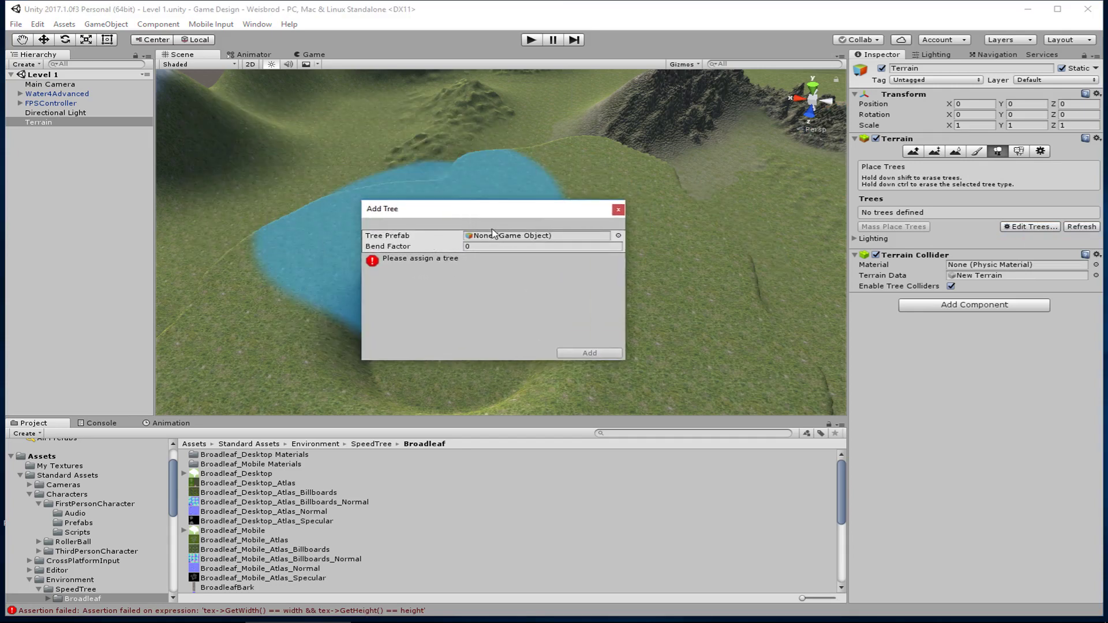
click(486, 236)
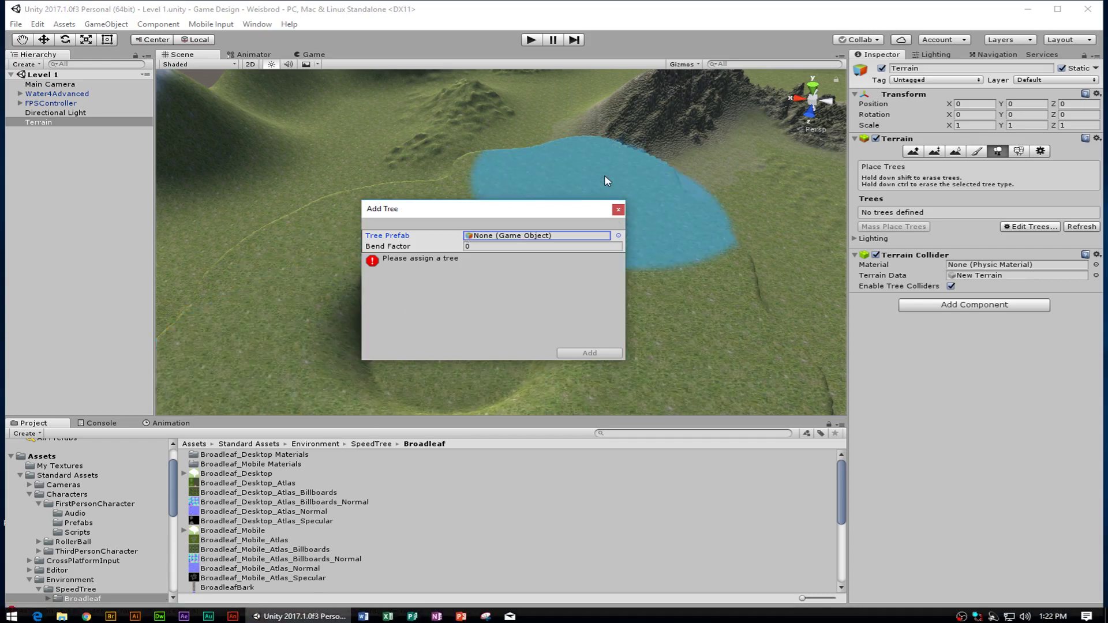
click(618, 236)
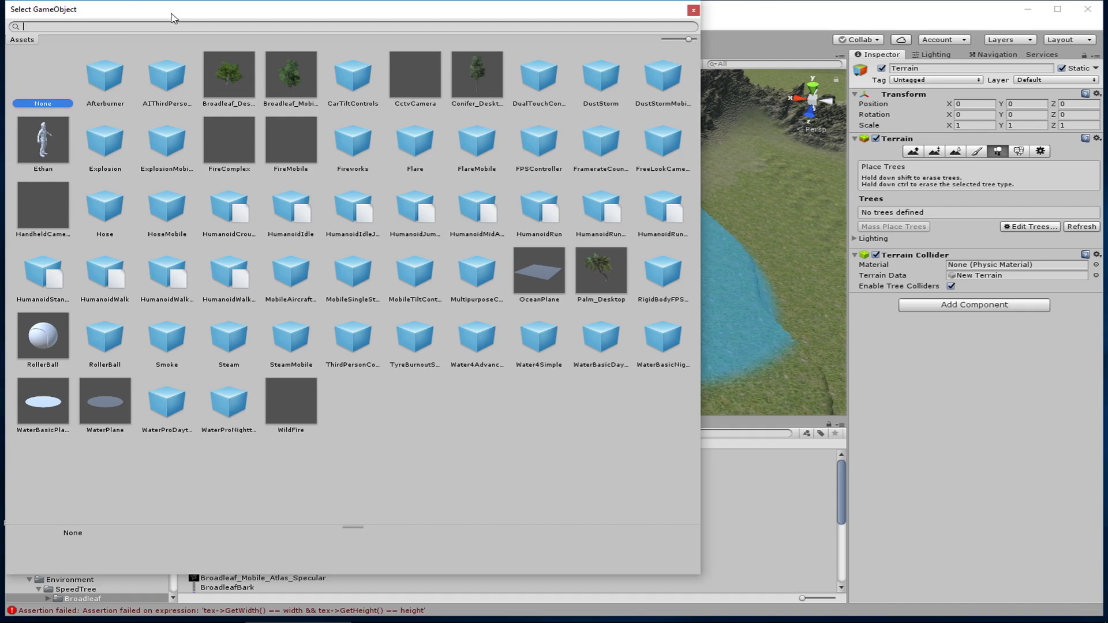
drag(173, 17, 271, 33)
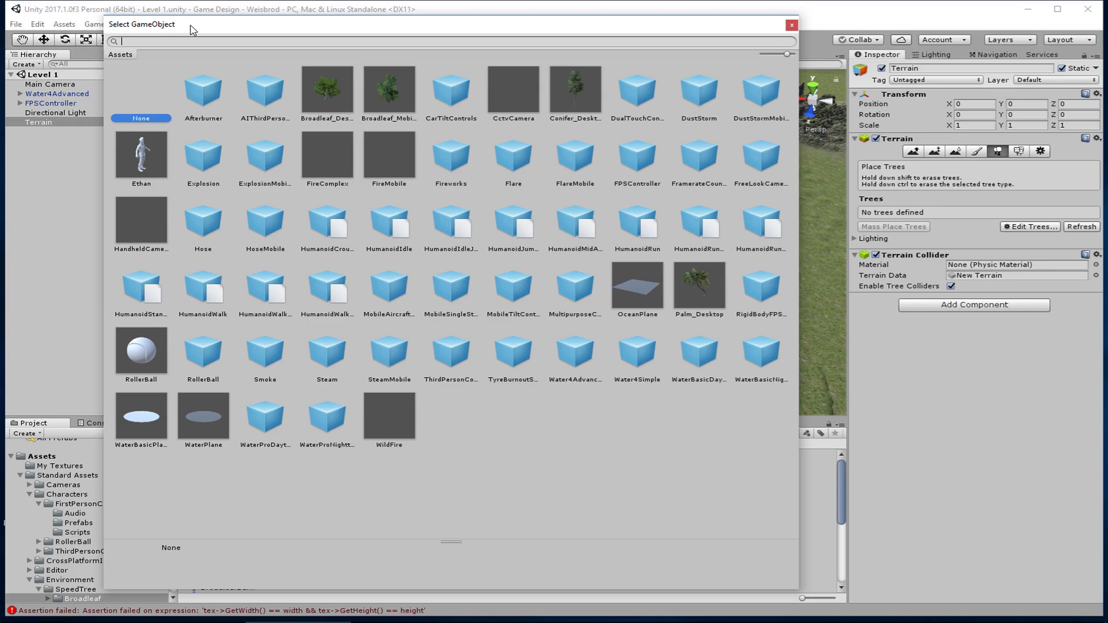
double_click(574, 86)
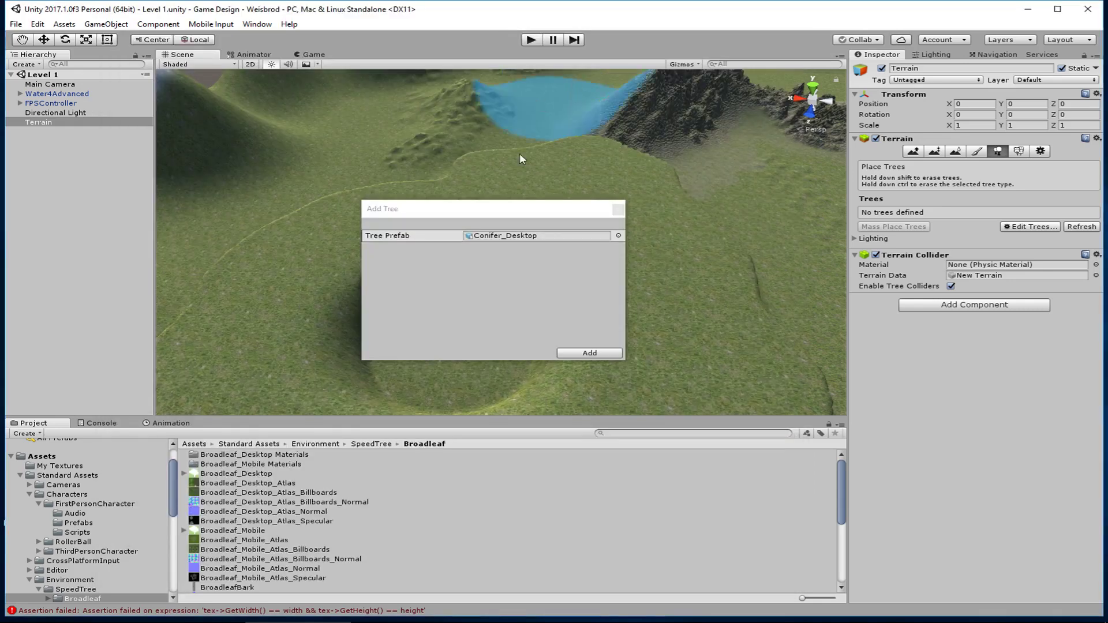
click(587, 353)
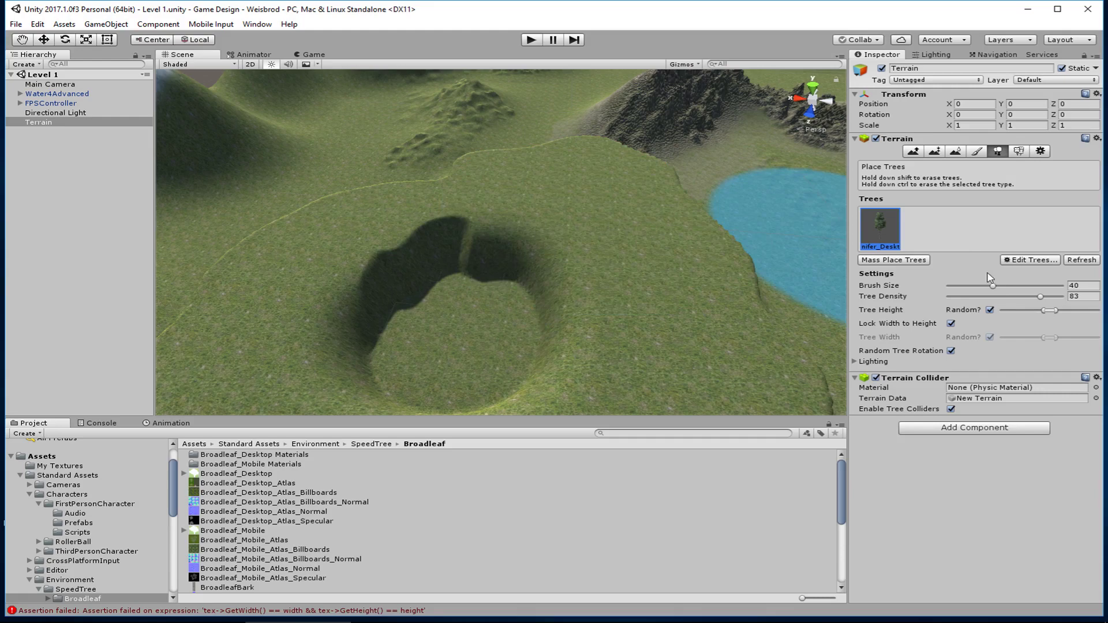
Paint a dense strip of conifers beside the crater with brush size 15.1 and a wider random tree height range
drag(995, 288, 964, 286)
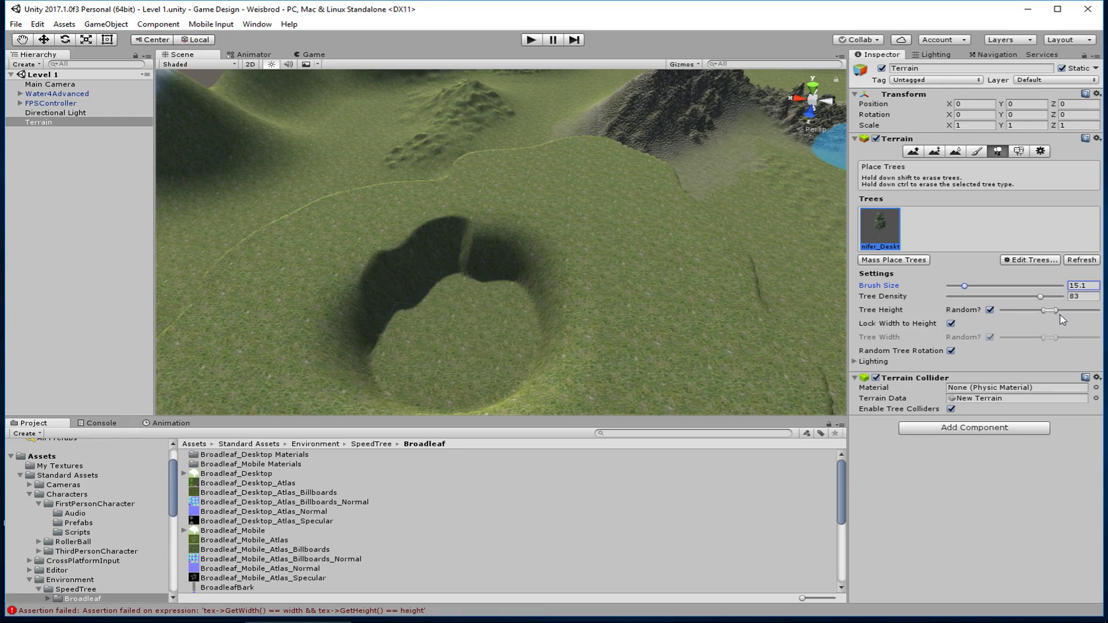
mouse_move(1048, 312)
mouse_down()
mouse_move(1028, 311)
mouse_move(1036, 314)
mouse_up()
drag(1041, 314, 1058, 312)
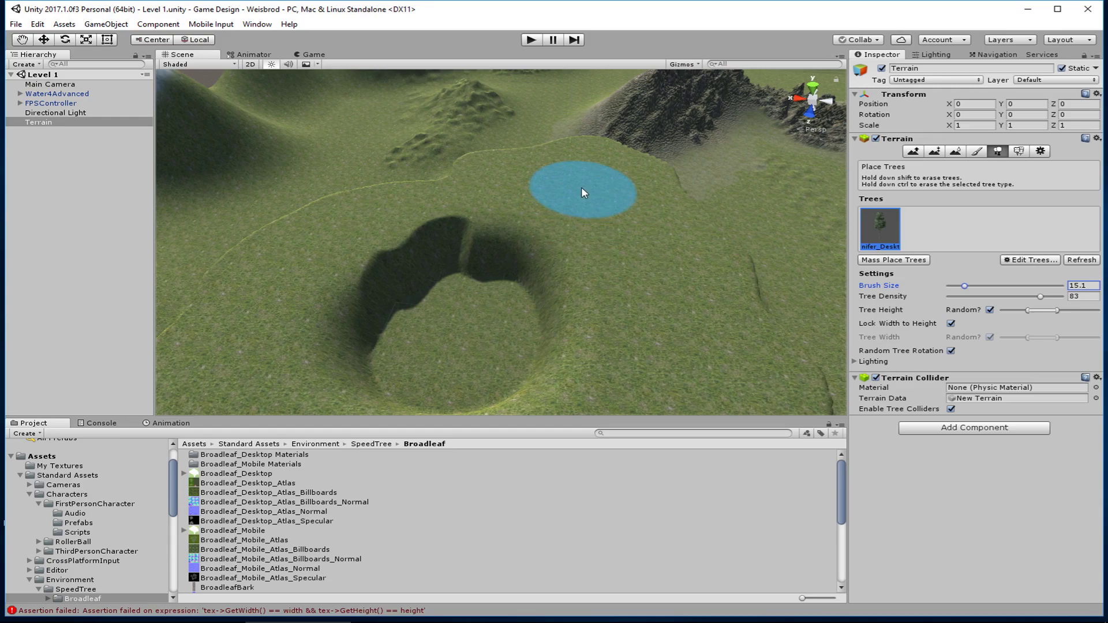
mouse_move(582, 188)
mouse_down()
mouse_move(621, 224)
mouse_move(640, 285)
mouse_move(797, 311)
mouse_up()
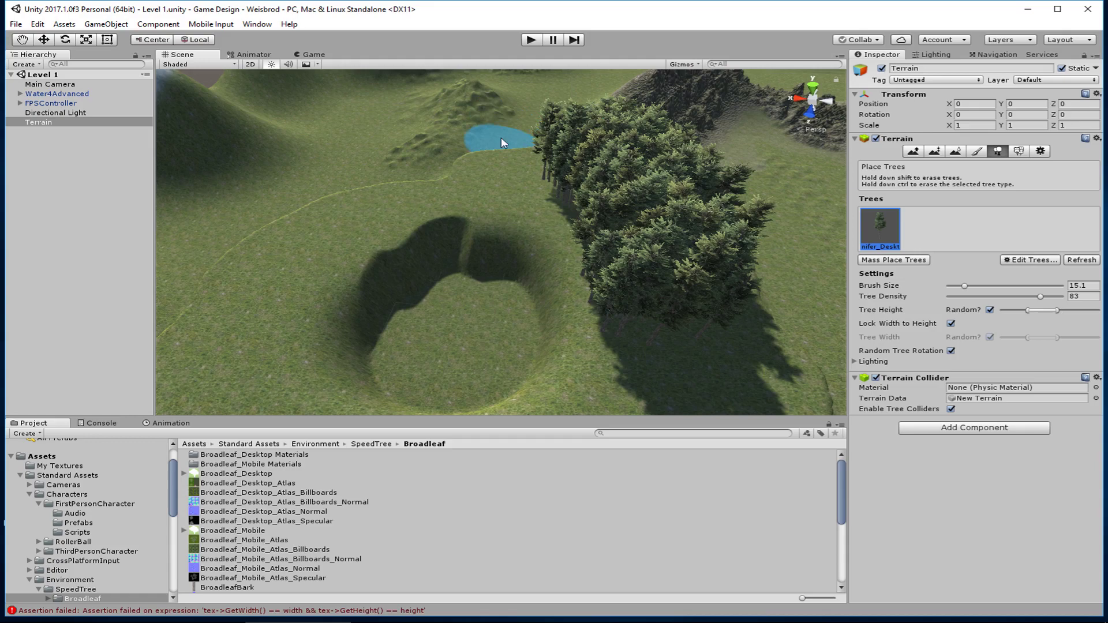
Move the FPSController to the near end of the conifer strip, at about X 284.3, Z 377.7
scroll(452, 269, down, 5)
scroll(451, 268, down, 6)
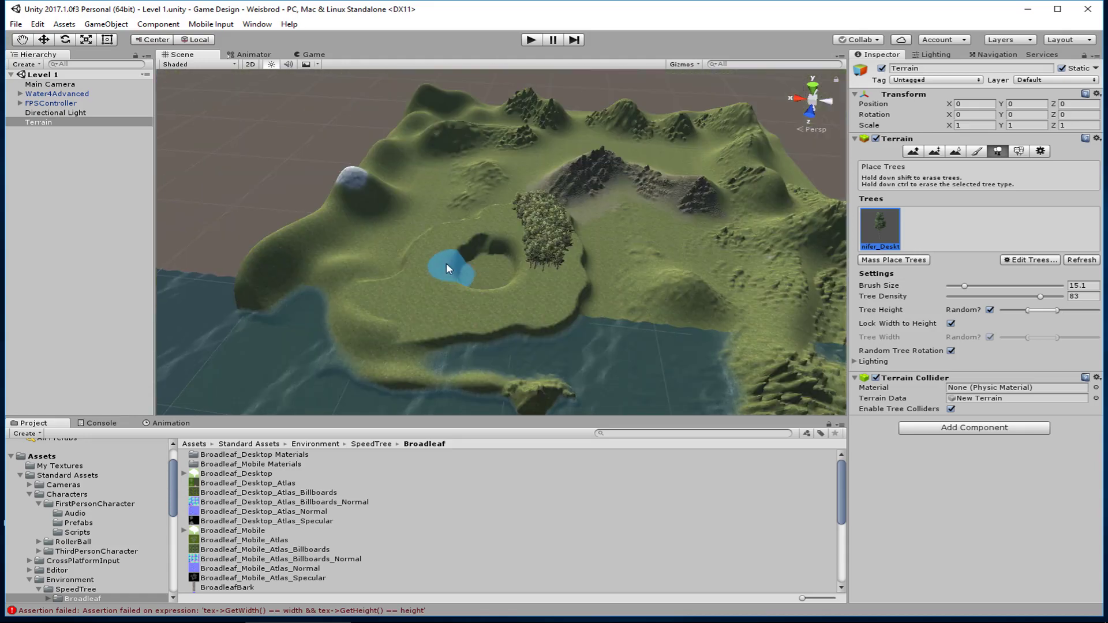
click(38, 103)
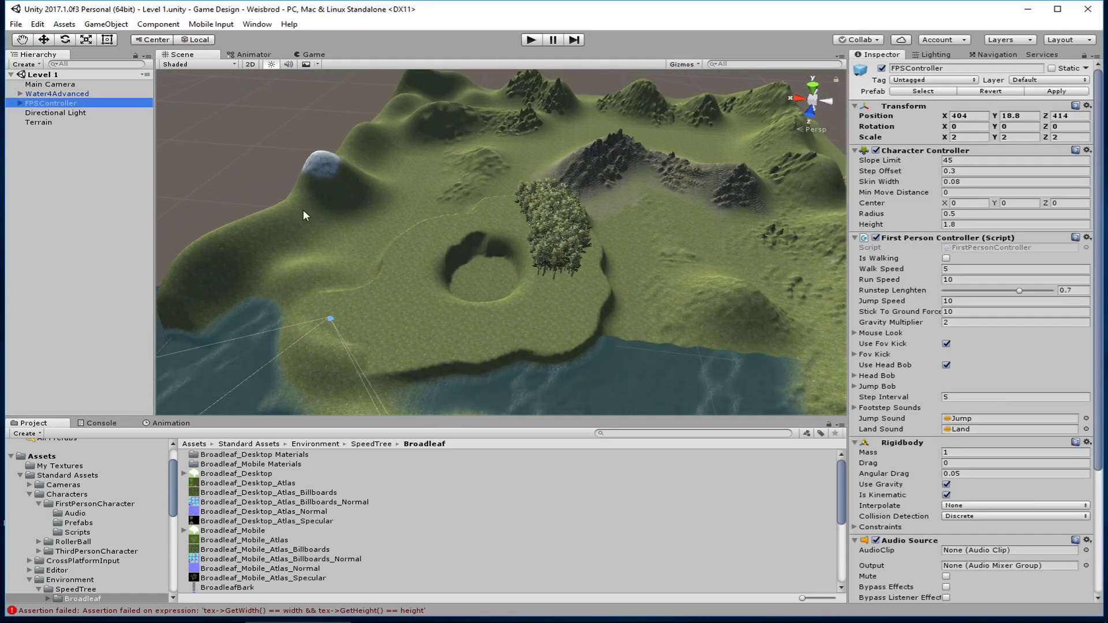
click(43, 39)
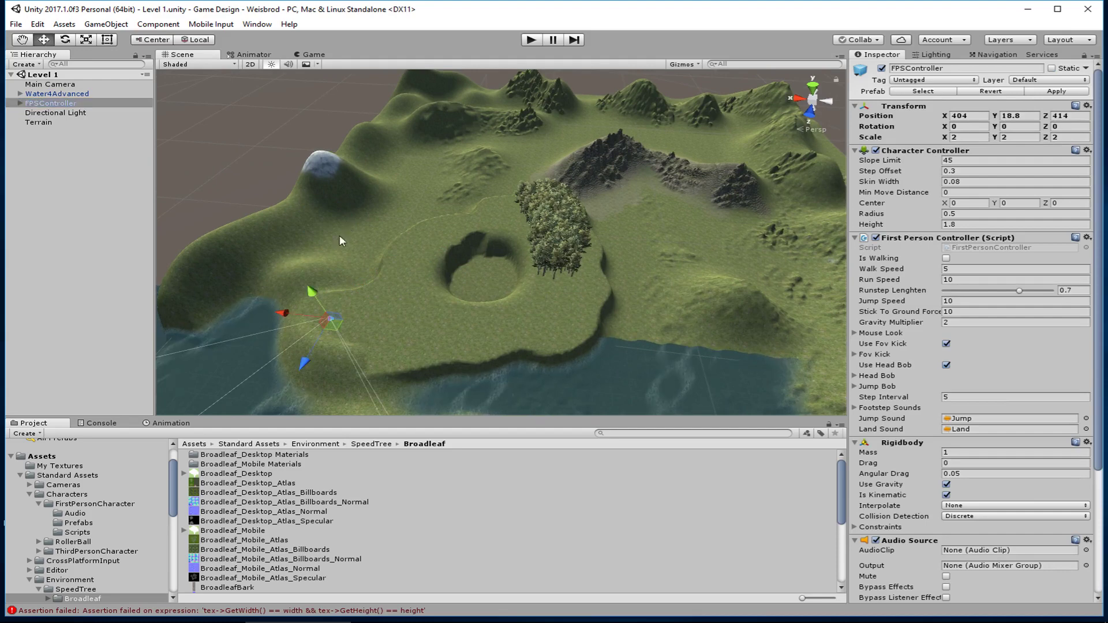
drag(290, 309, 558, 334)
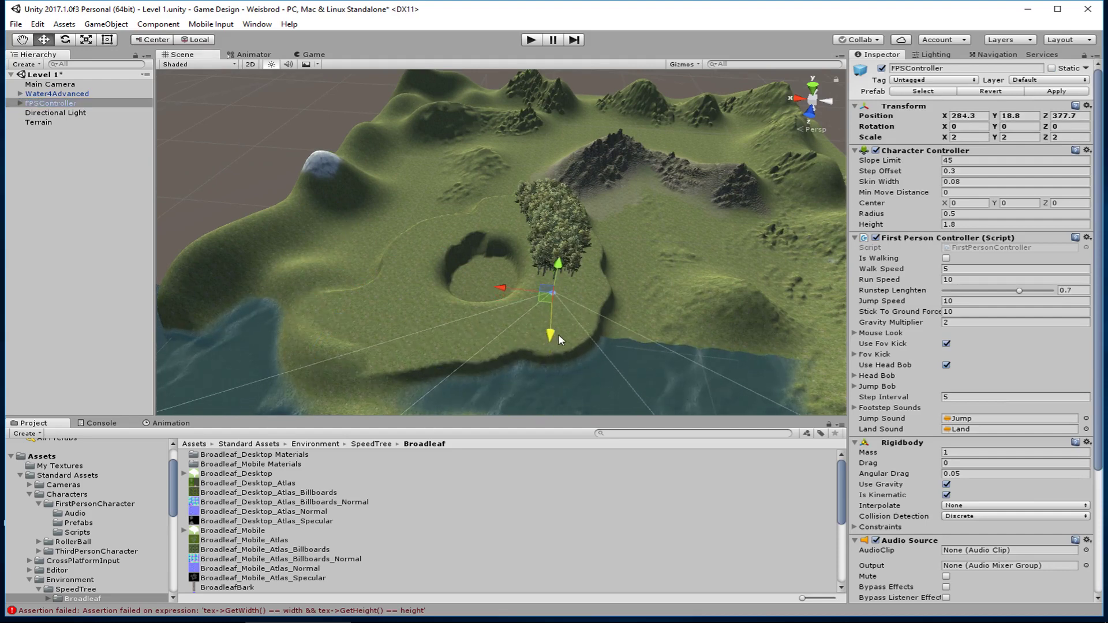
Play the level, look around the conifer forest in first person, and stop the playback
click(532, 39)
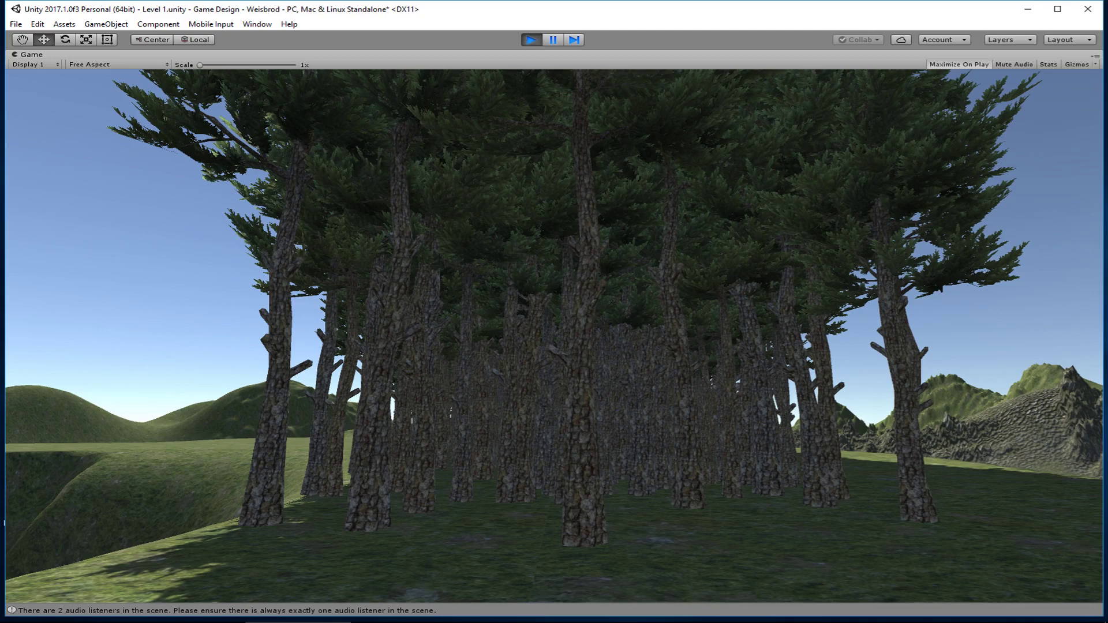
key(w)
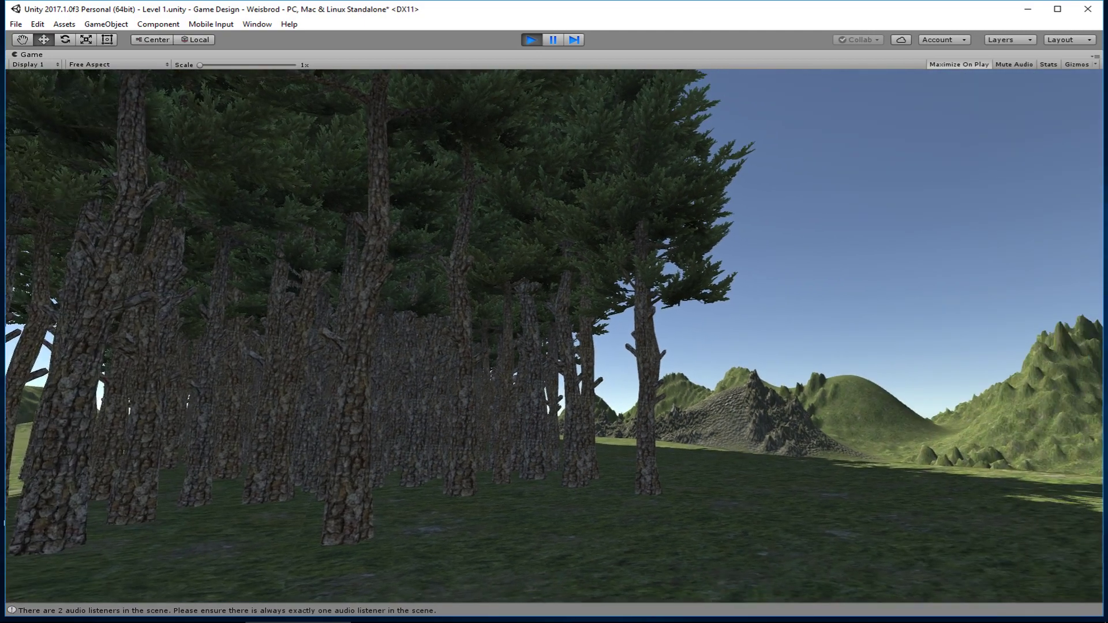
key(w)
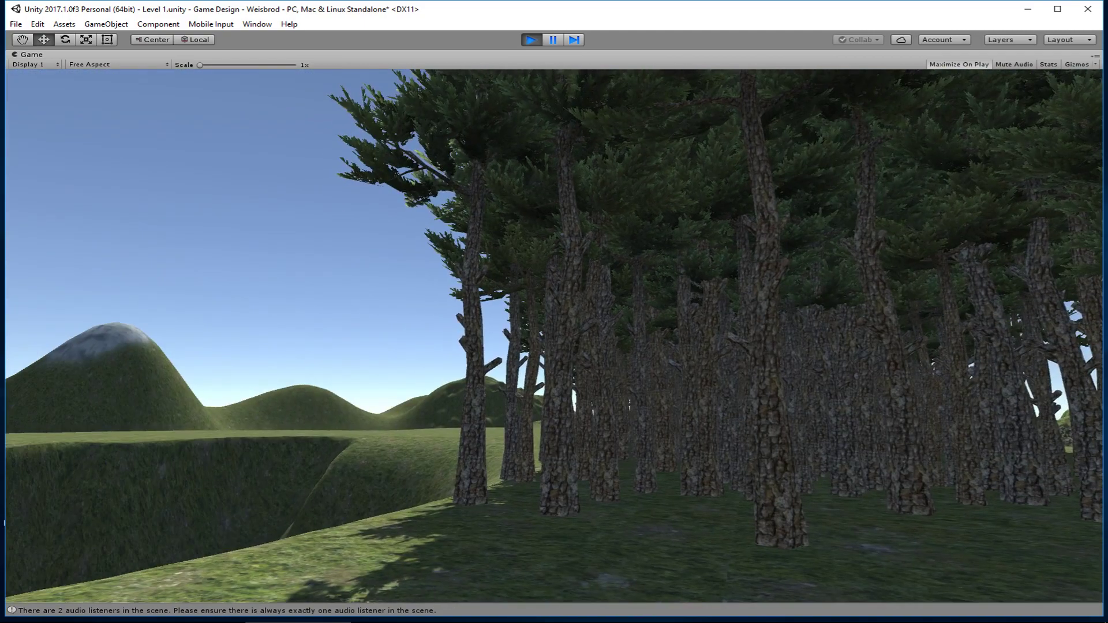
key(w)
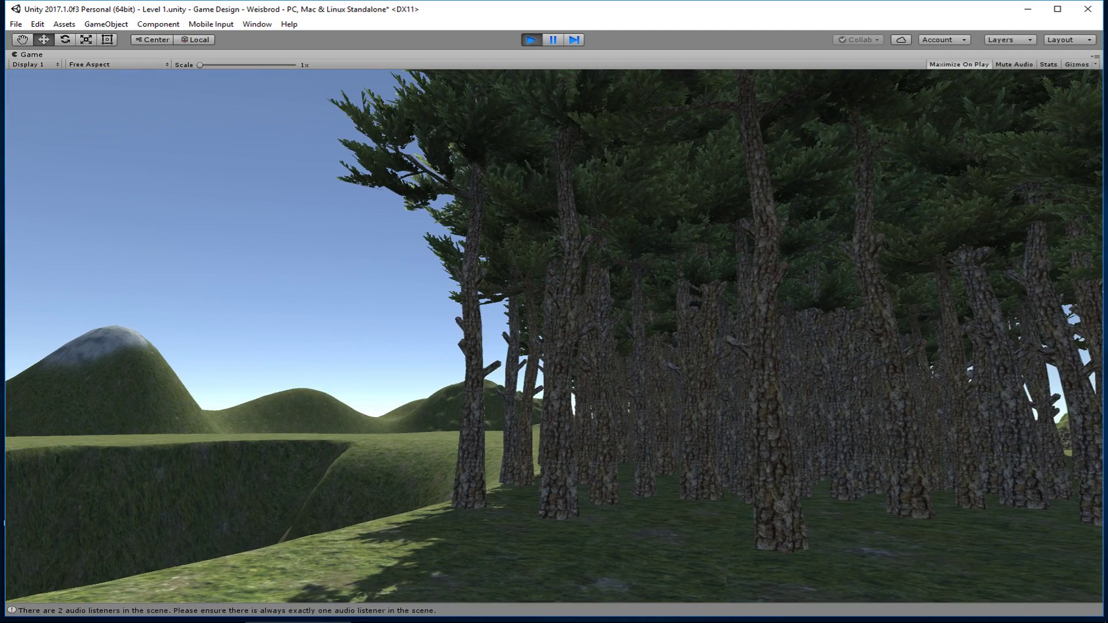
key(w)
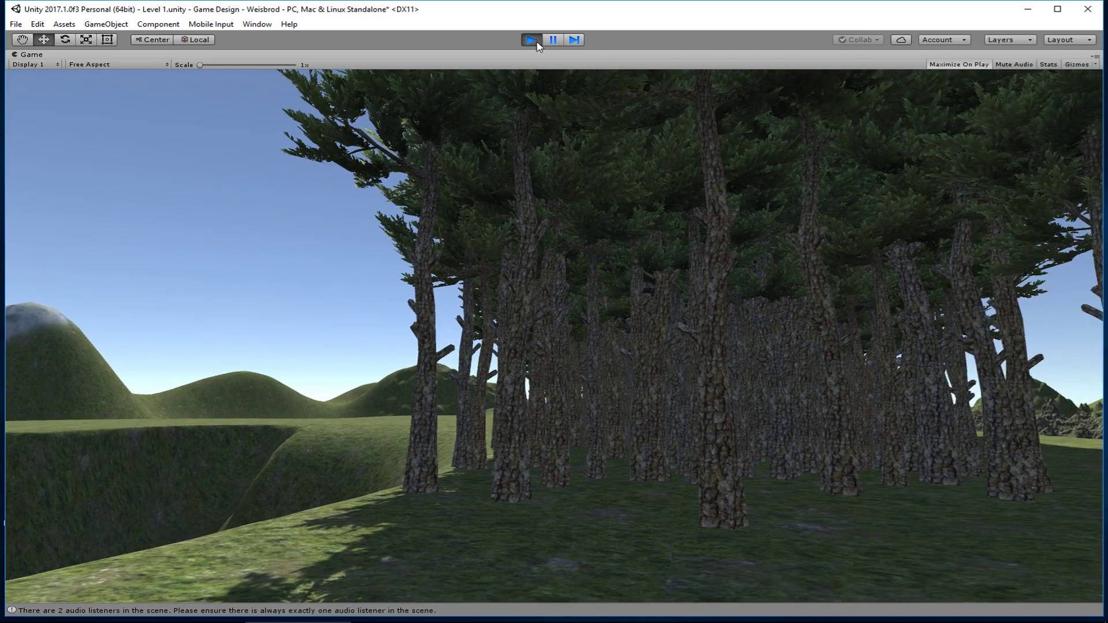
key(ctrl+p)
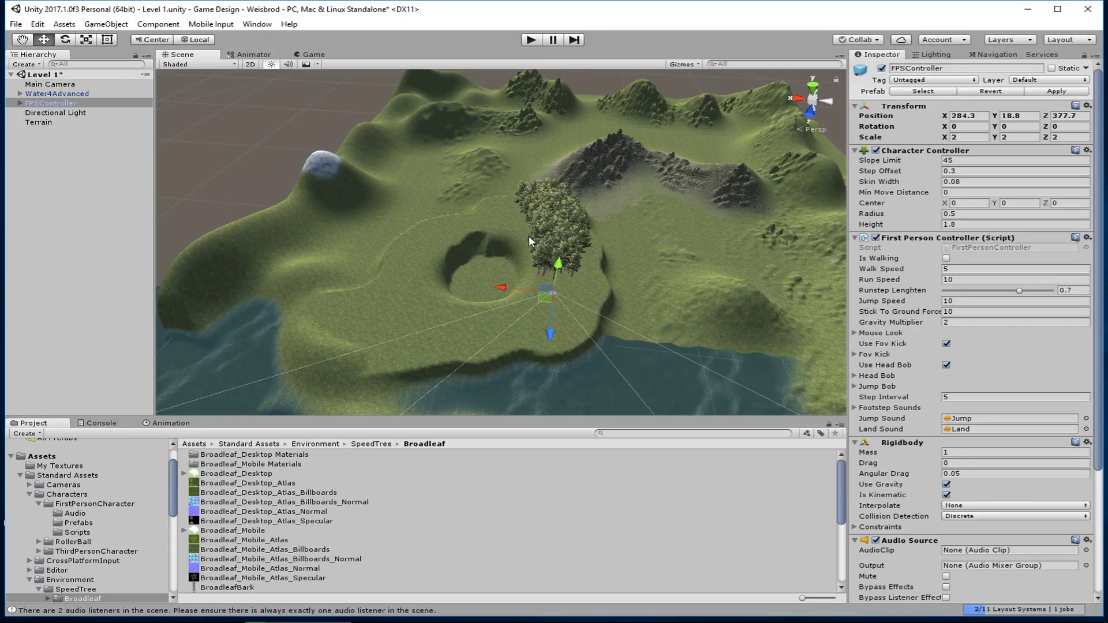
Erase all the conifers in the dense strip beside the crater with the terrain's Place Trees tool
click(66, 124)
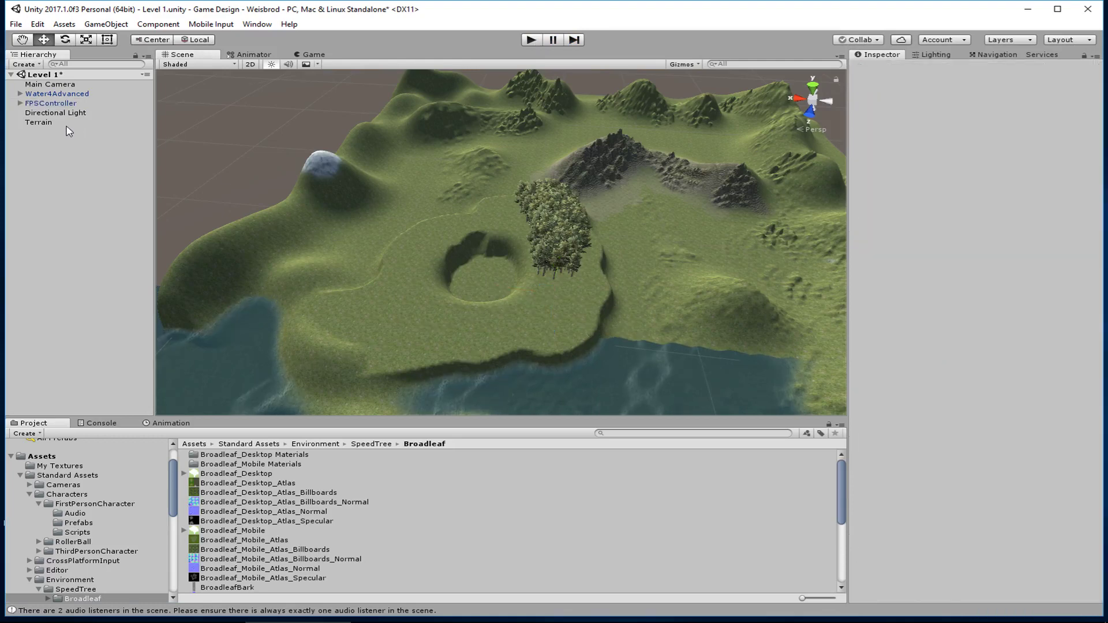
click(997, 152)
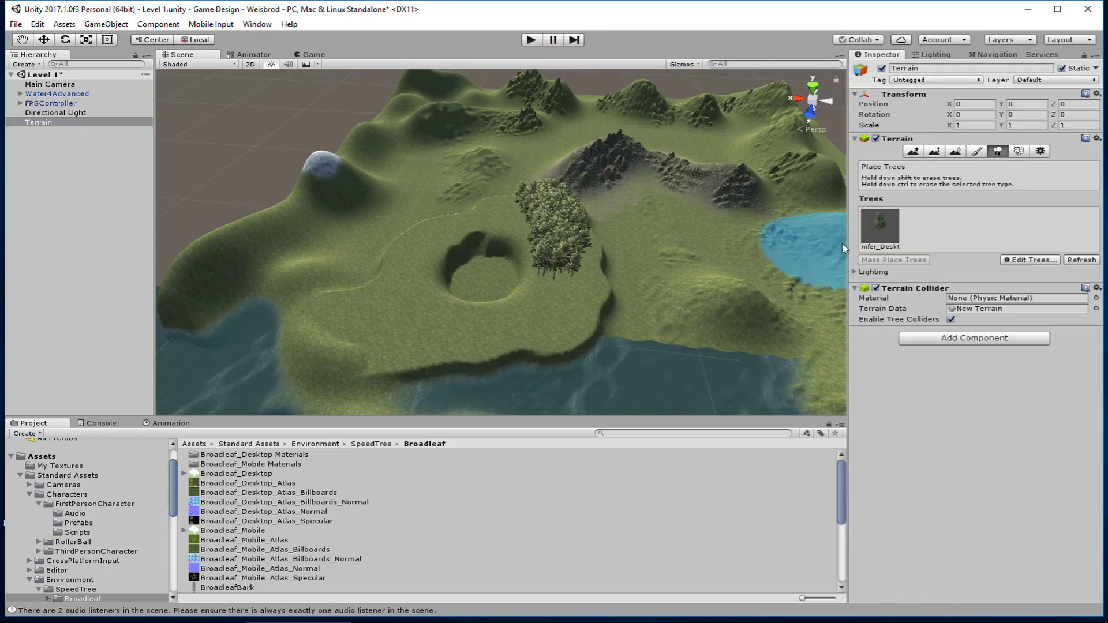
click(891, 236)
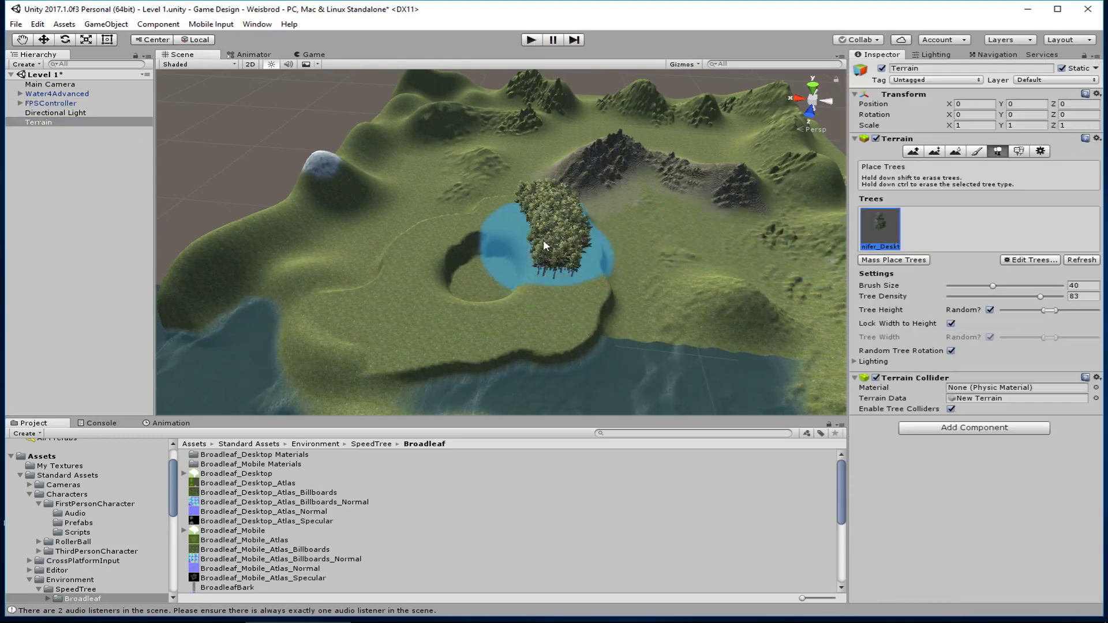
shift+click(559, 241)
mouse_move(560, 242)
shift+mouse_down()
mouse_move(527, 230)
mouse_move(539, 240)
shift+mouse_up()
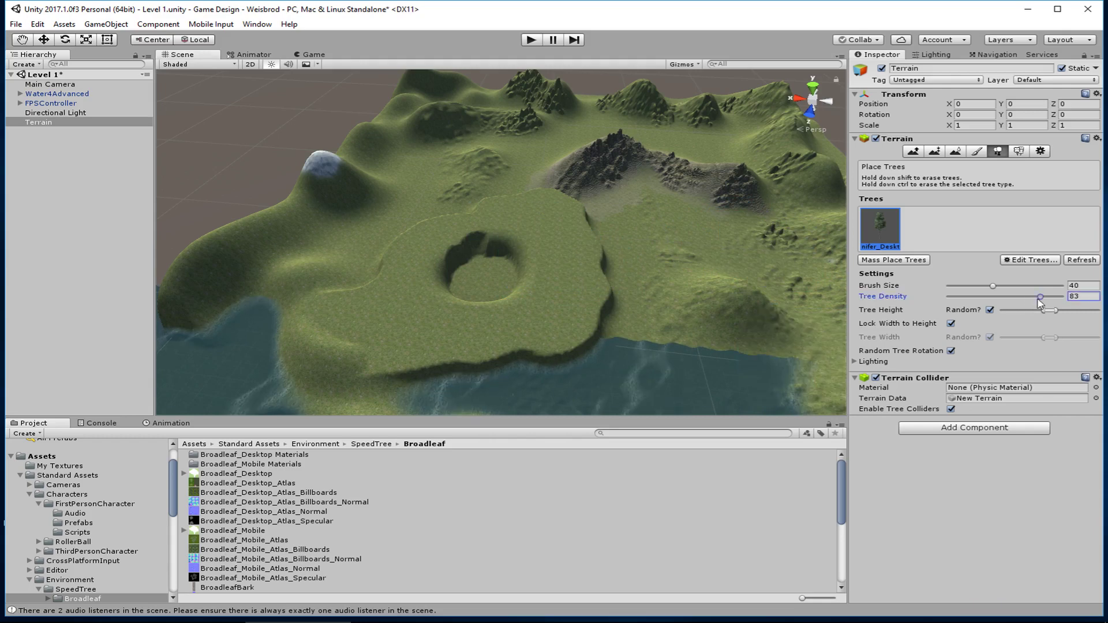
Paint a sparser strip of small conifers beside the crater with tree density 59, a lower random height range and brush size 18.5
mouse_move(1040, 297)
mouse_down()
mouse_move(1009, 297)
mouse_move(1034, 312)
mouse_move(1009, 312)
mouse_move(1032, 311)
mouse_up()
click(989, 310)
click(989, 310)
drag(1020, 311, 1029, 310)
drag(993, 287, 968, 286)
drag(540, 216, 563, 283)
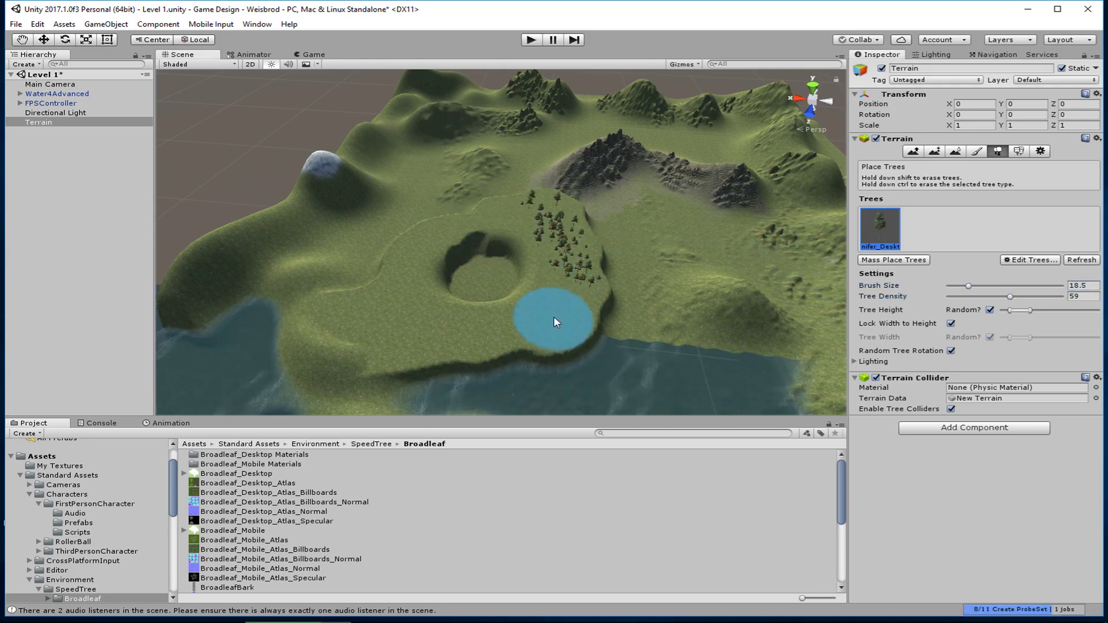
Play the level, walk through the sparser conifer strip in first person to check tree size and spacing, and stop the playback
click(523, 42)
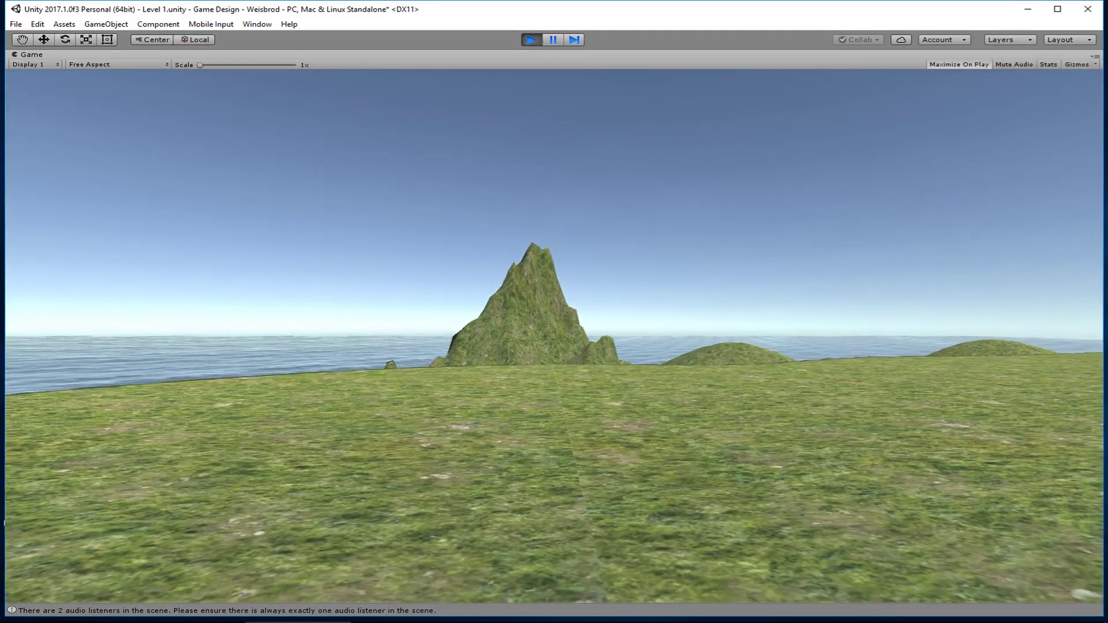
key(w)
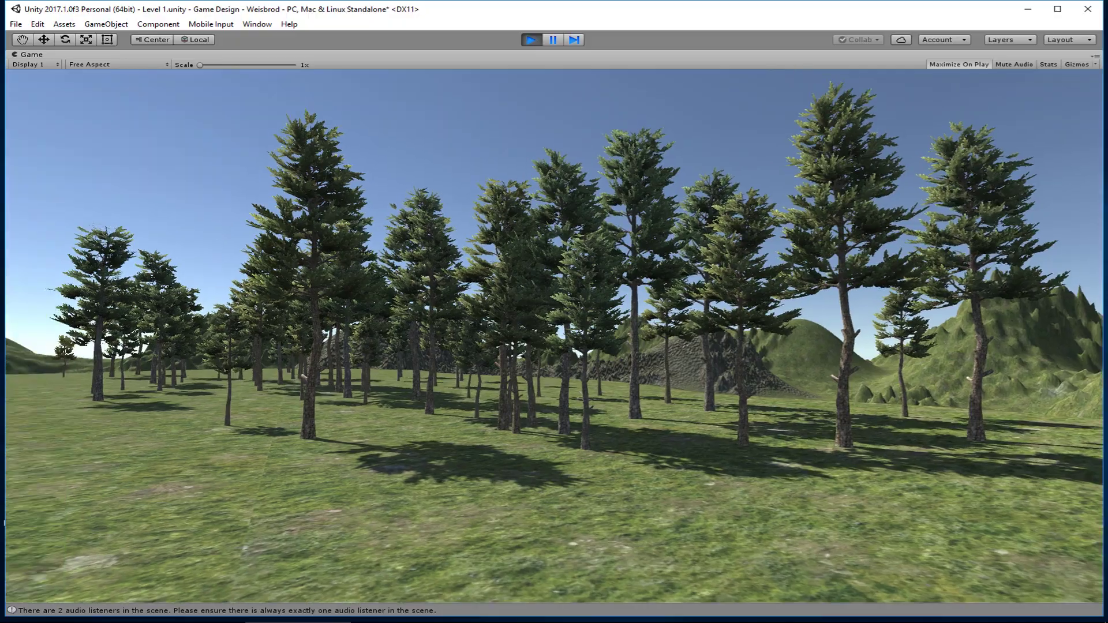
key(w)
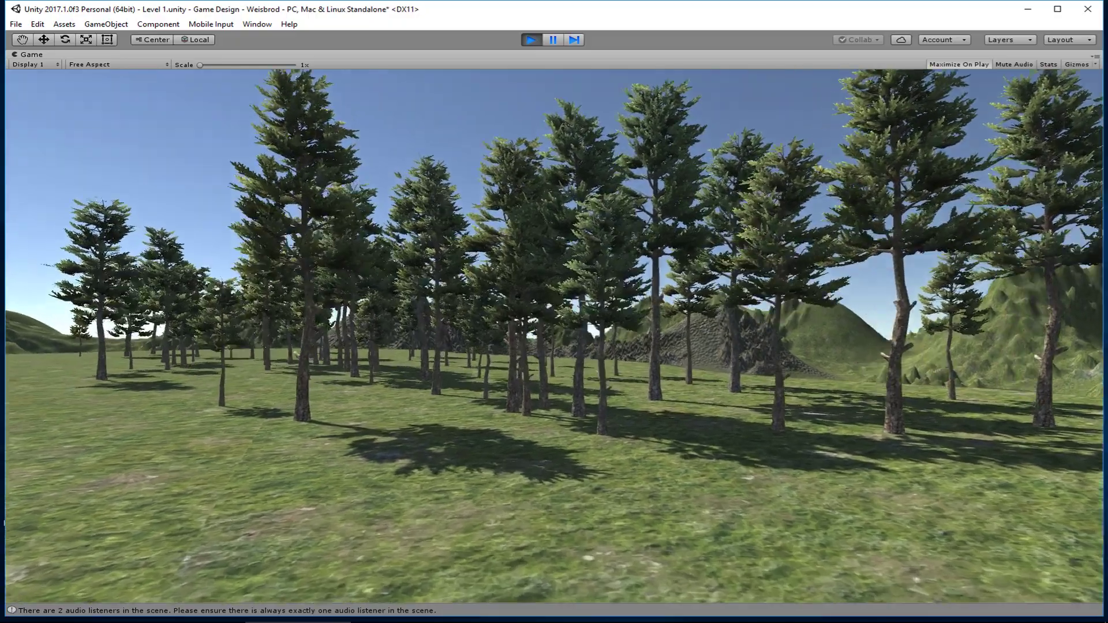
key(w)
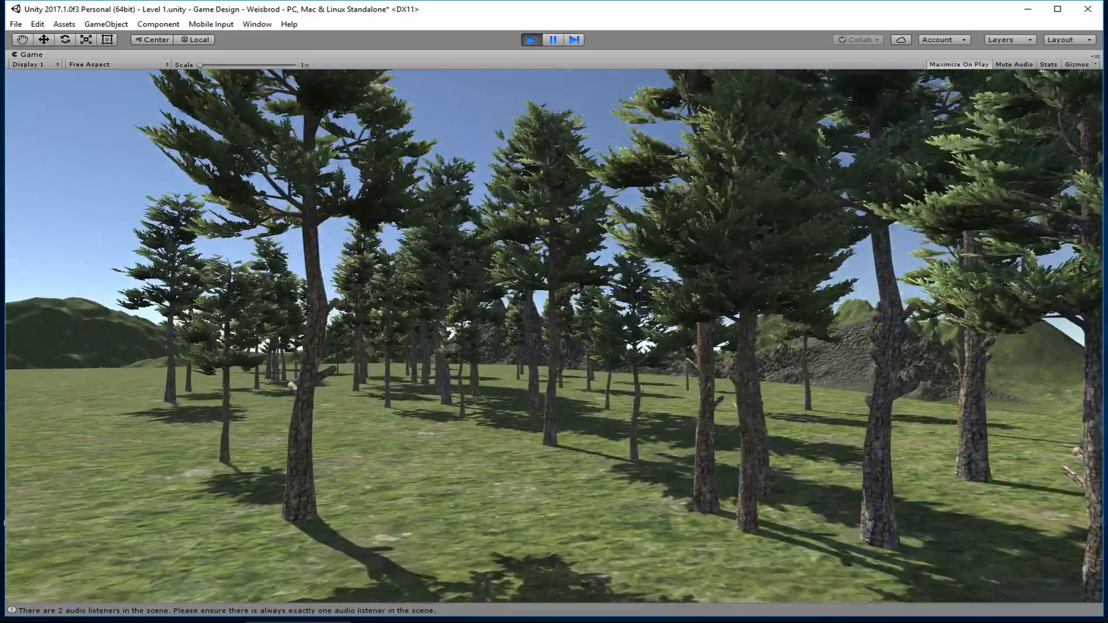
key(w)
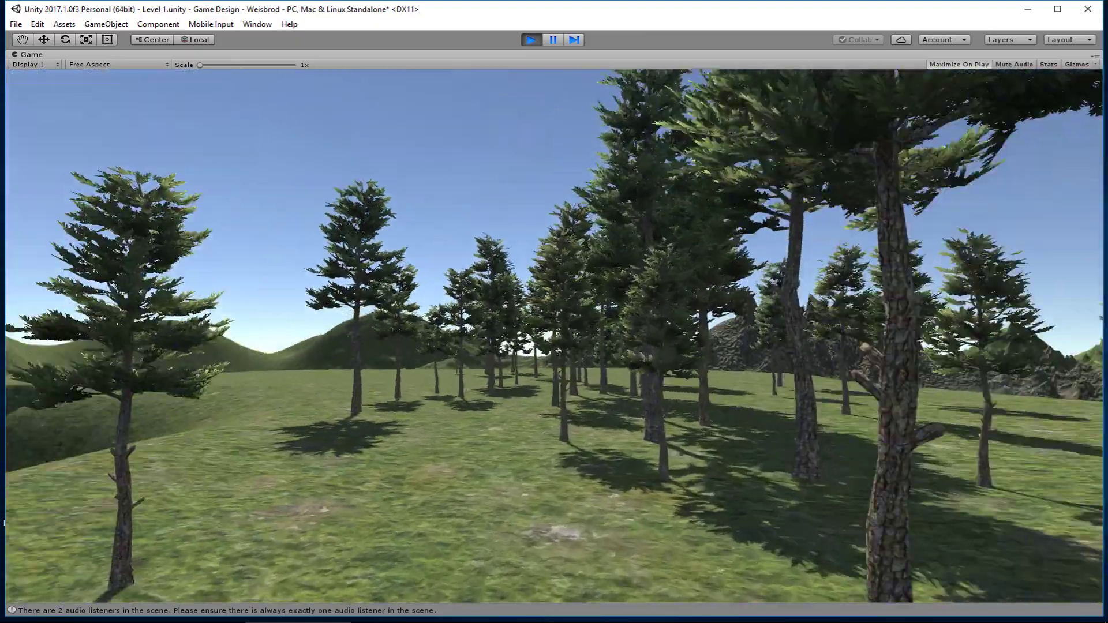
key(w)
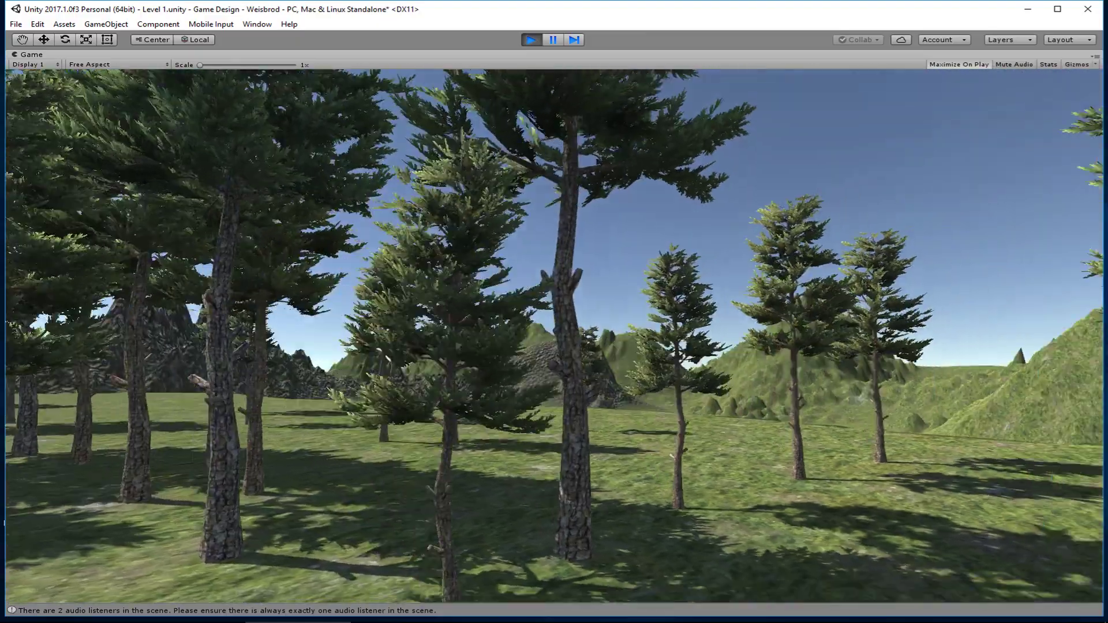
key(w)
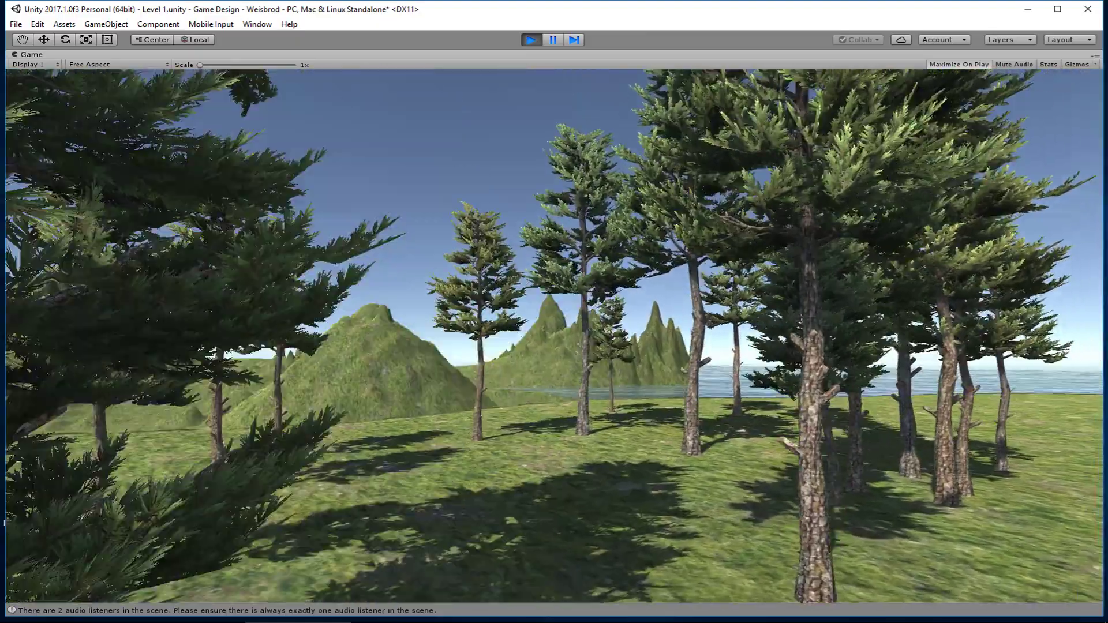
key(w)
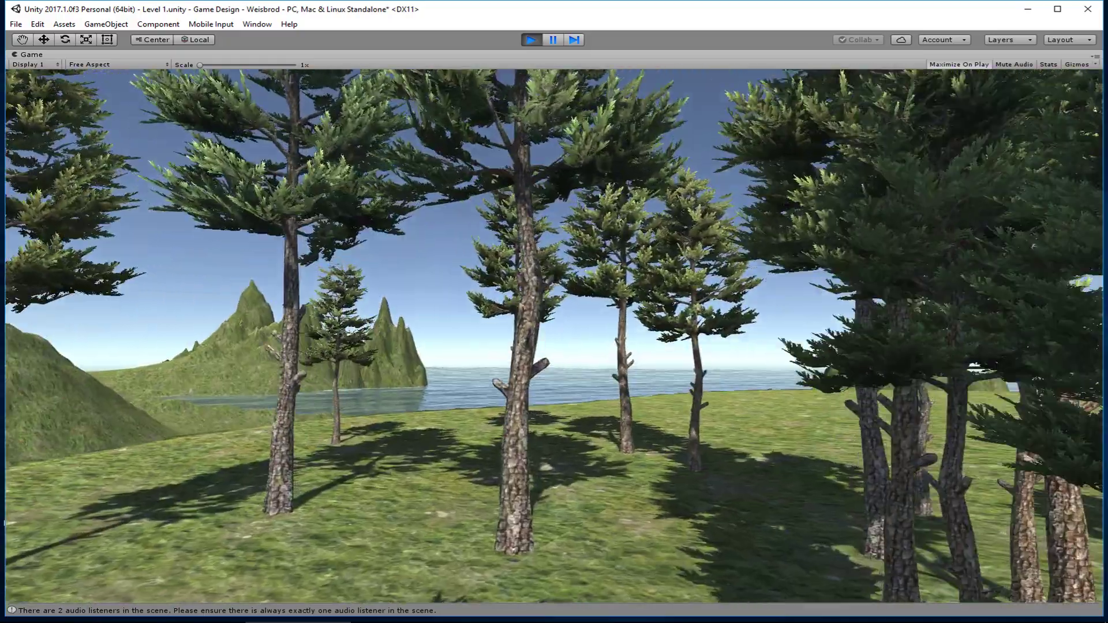
key(w)
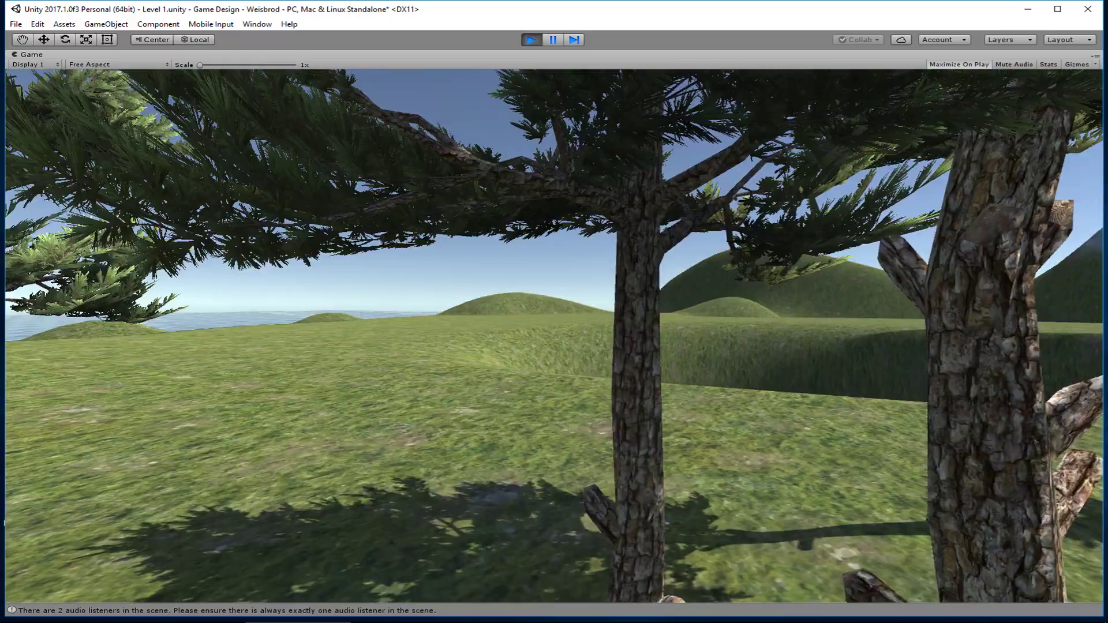
key(w)
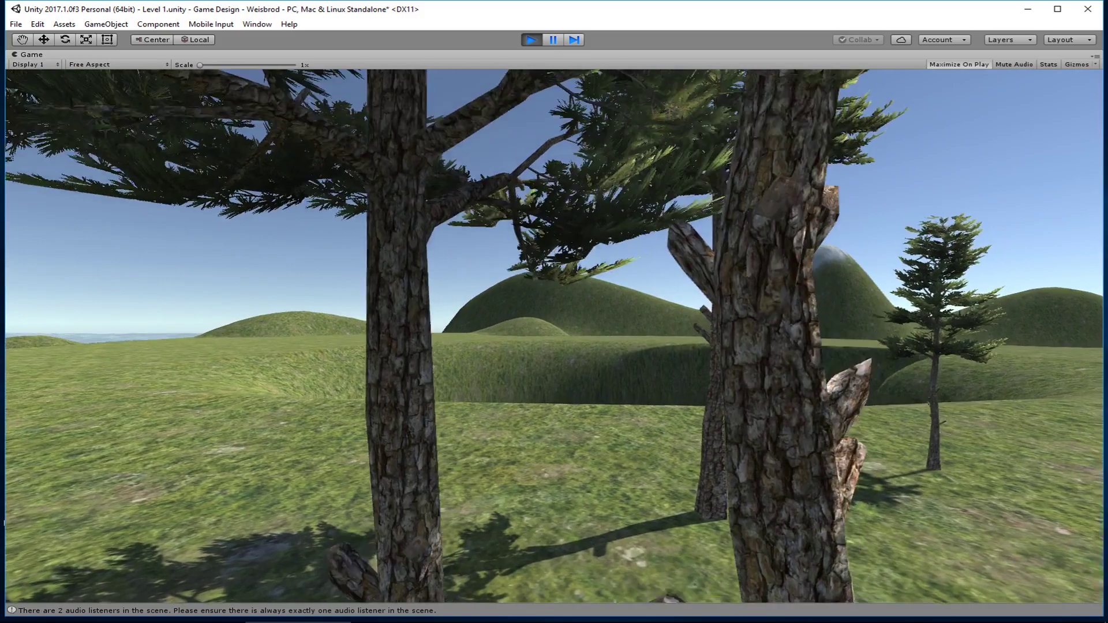
key(w)
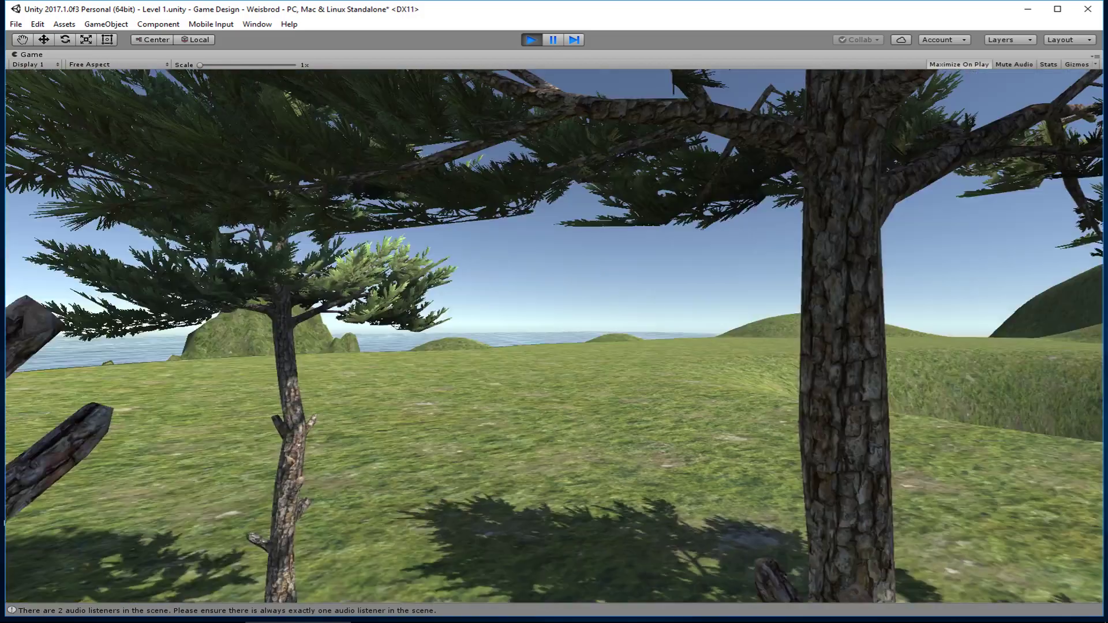
key(w)
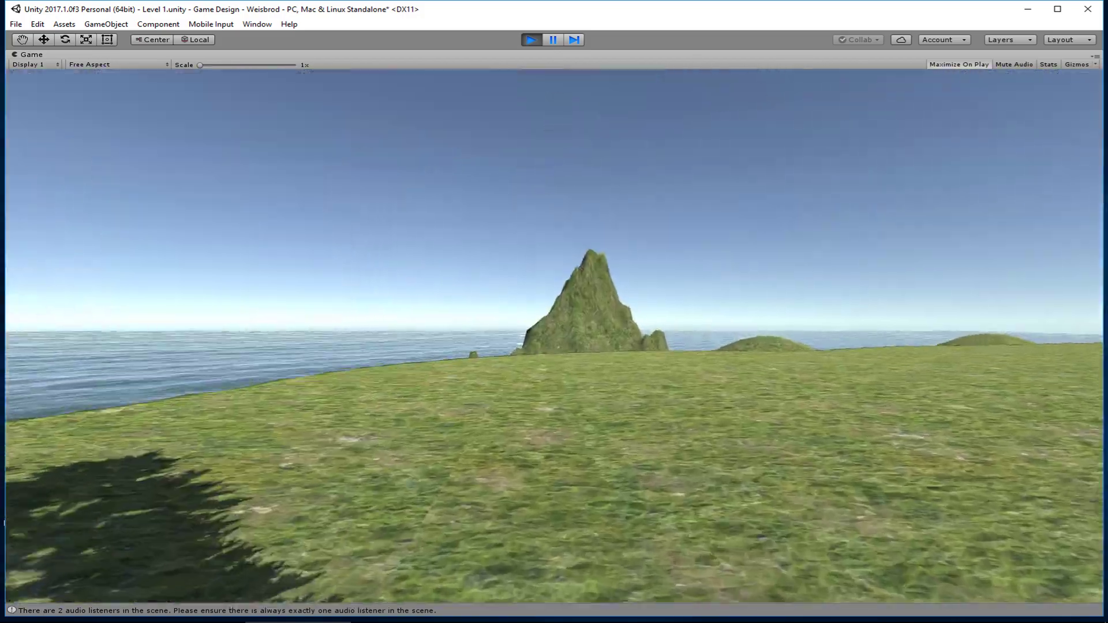
key(w)
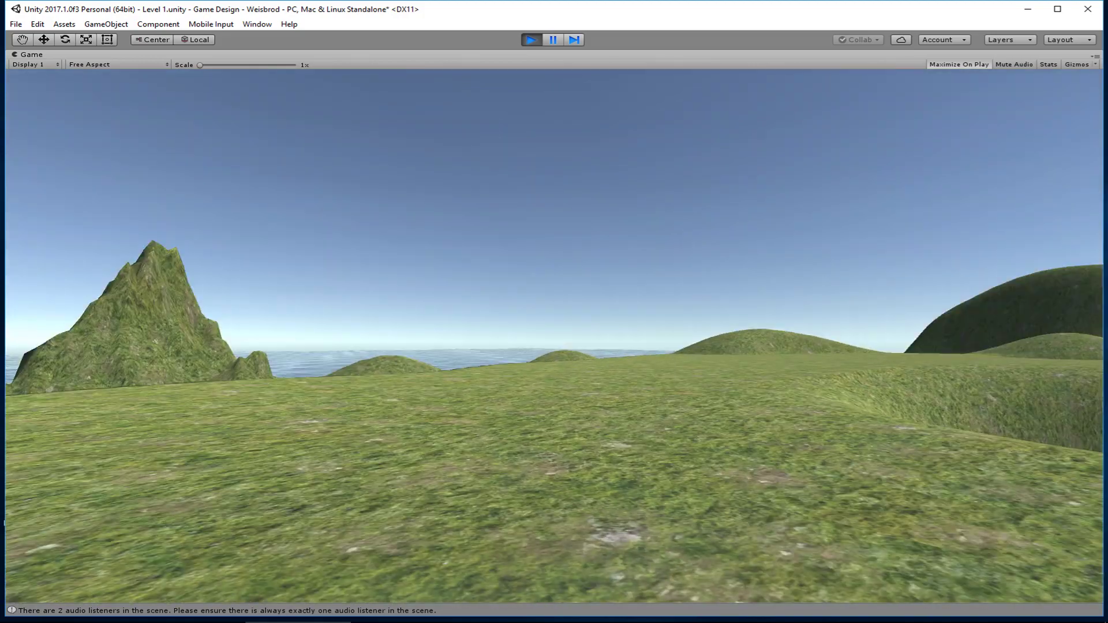
key(s)
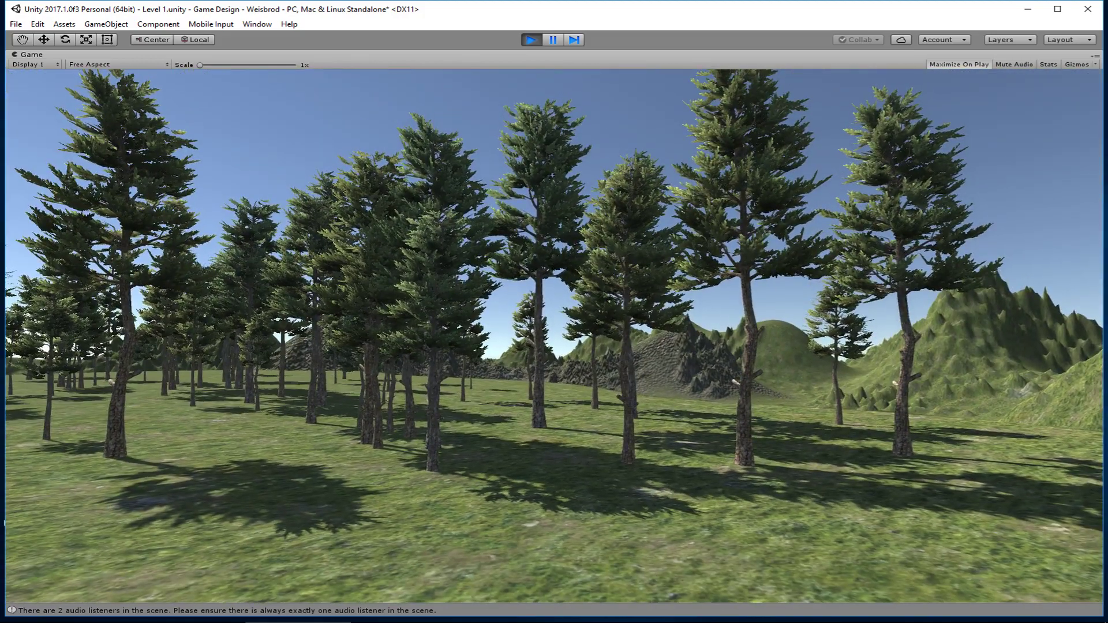
key(Escape)
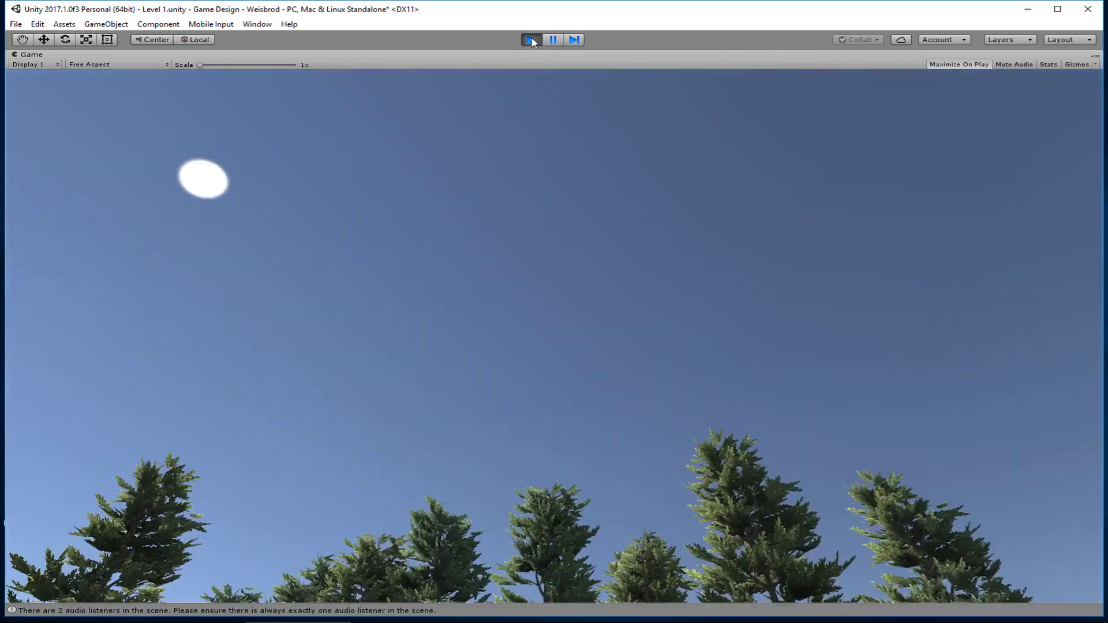
click(531, 39)
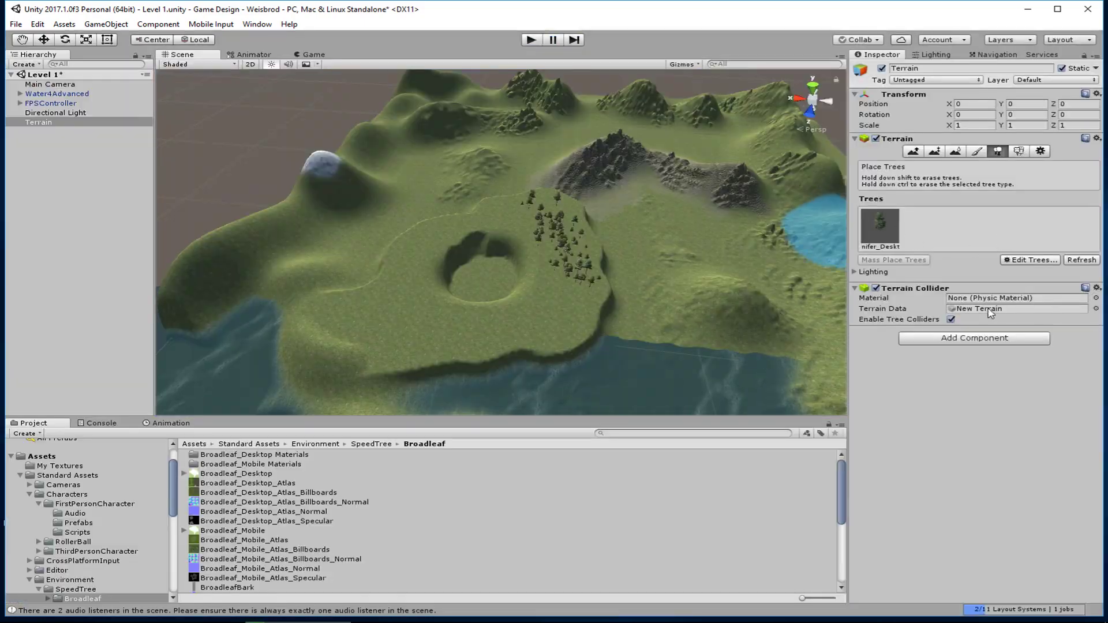
Add the Broadleaf_Desktop prefab as a second tree type for the terrain
click(872, 225)
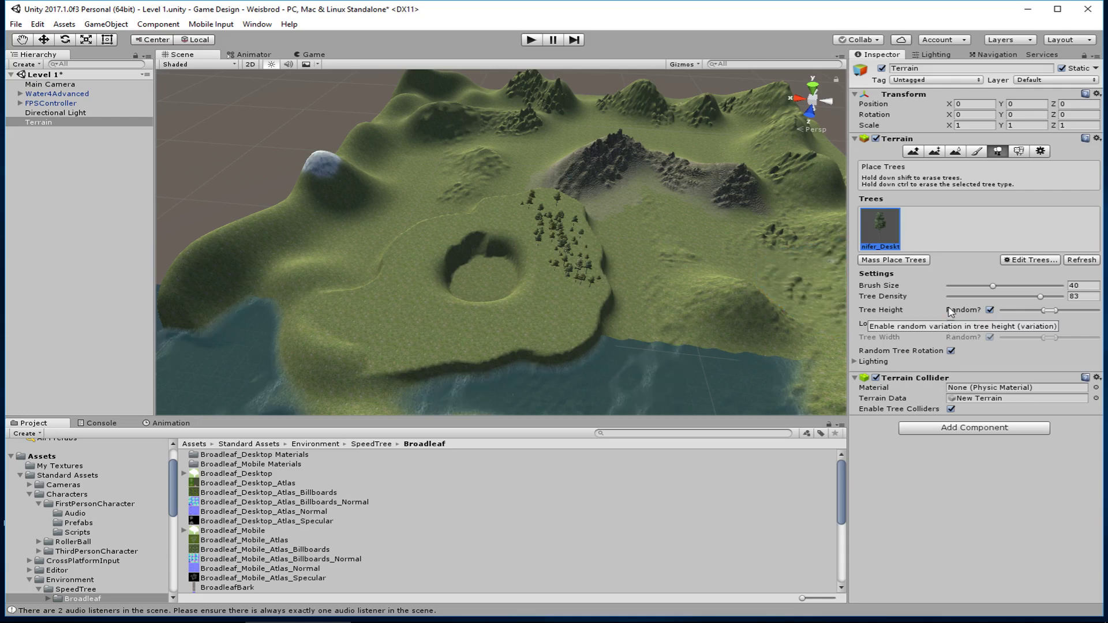
click(1031, 261)
click(1047, 266)
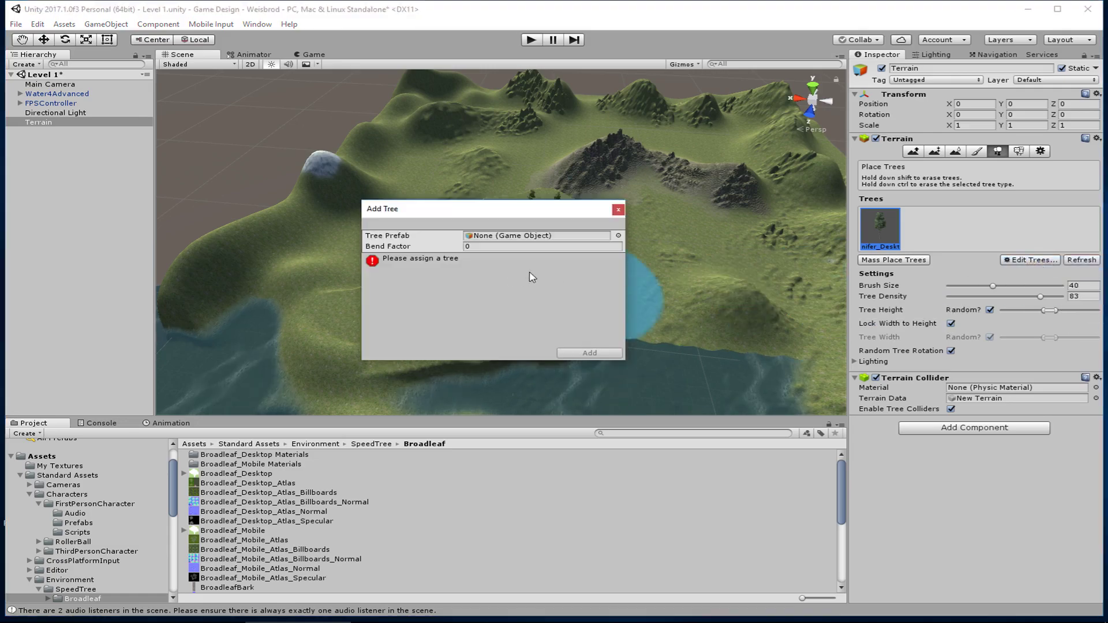
click(618, 236)
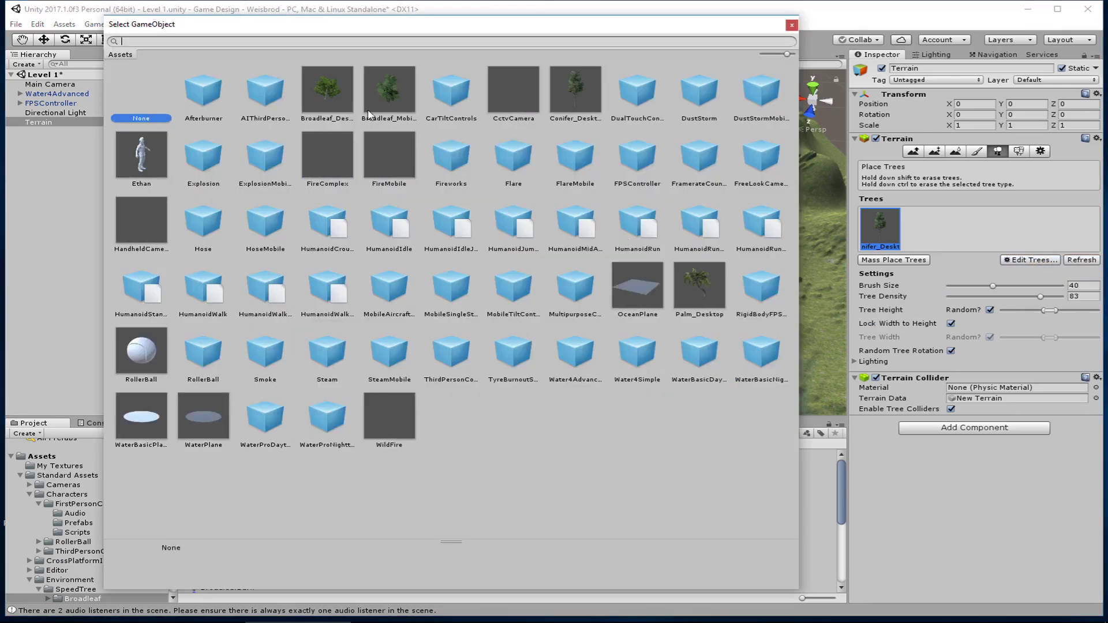
click(328, 96)
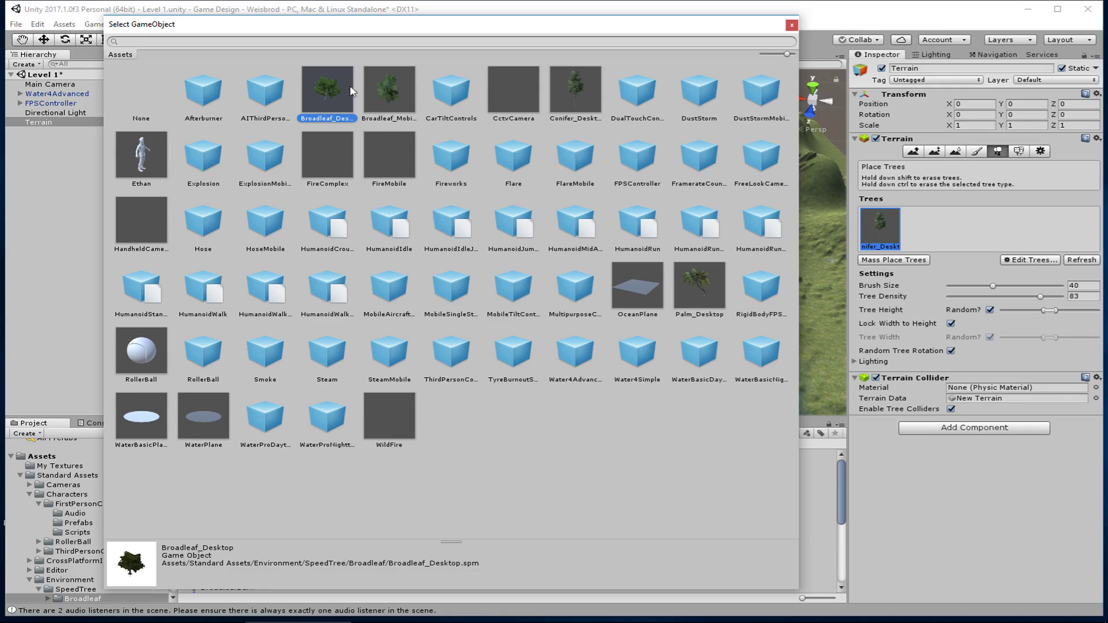
double_click(319, 86)
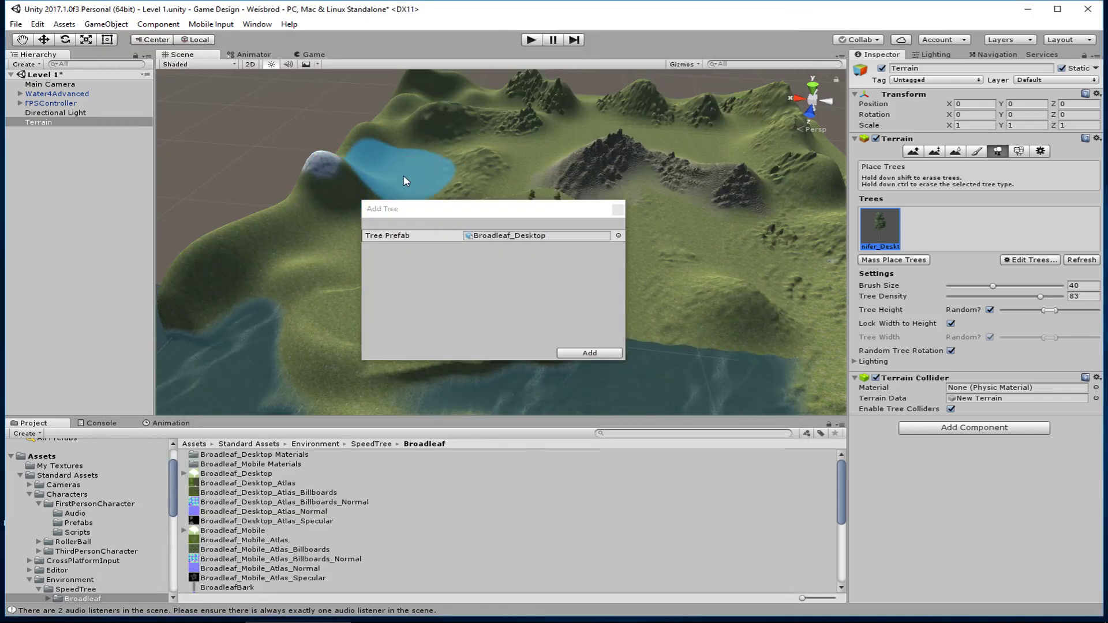
click(600, 356)
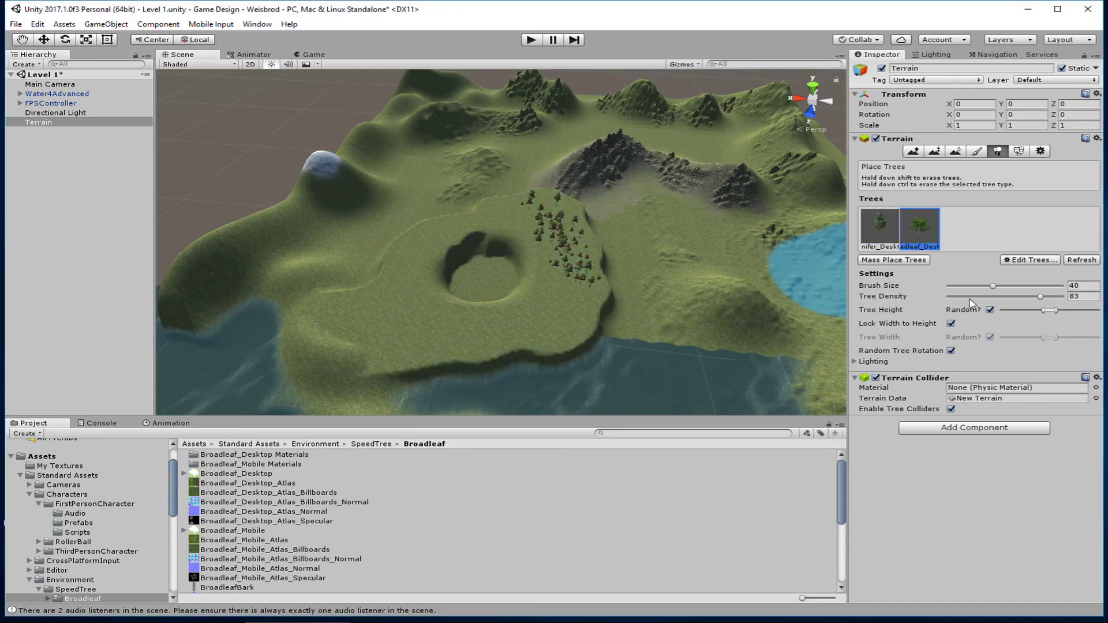
Paint broadleaf trees around the crater and among the conifers with brush size 10.4, tree density 51 and a lower, wider random height range
drag(993, 286, 959, 285)
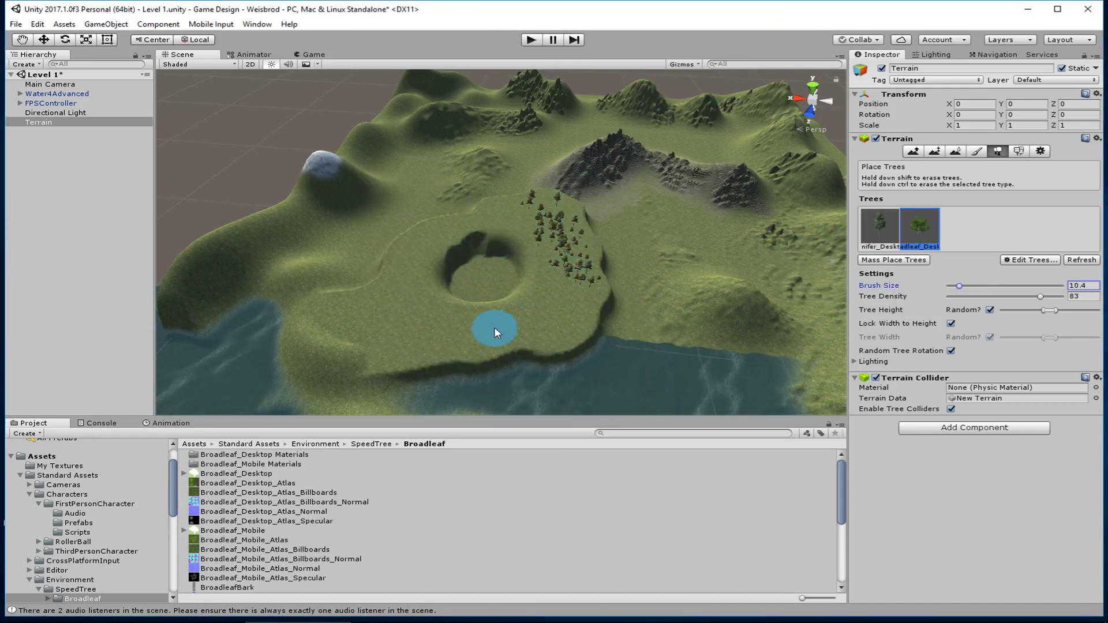
mouse_move(1050, 312)
mouse_down()
mouse_move(1003, 312)
mouse_move(1033, 296)
mouse_move(1000, 296)
mouse_up()
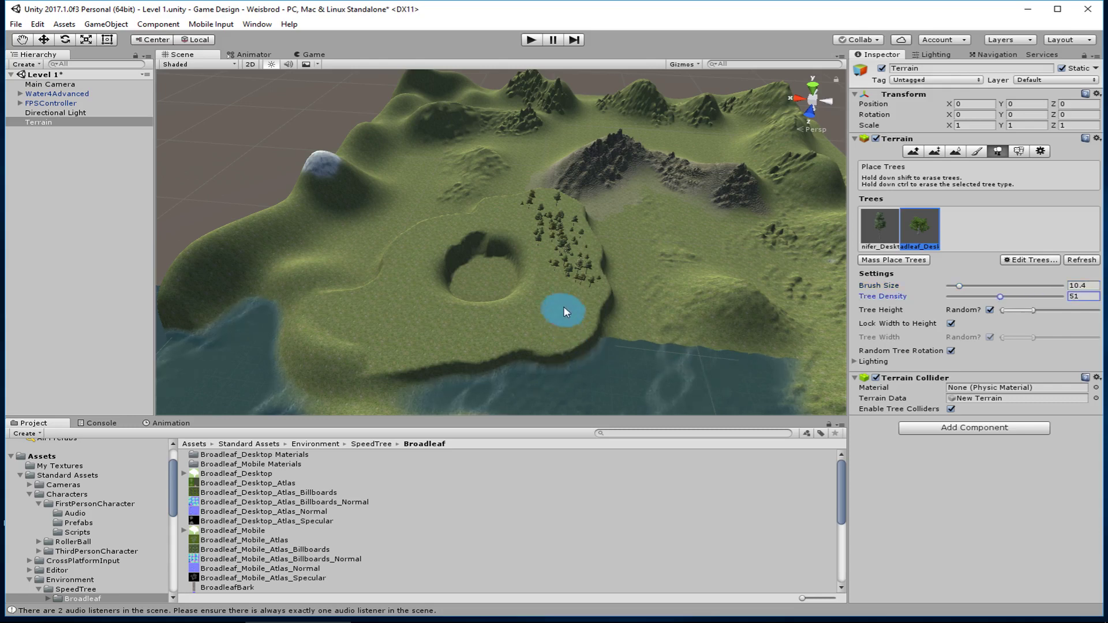
mouse_move(563, 307)
mouse_down()
mouse_move(396, 334)
mouse_move(580, 328)
mouse_move(371, 296)
mouse_move(364, 327)
mouse_move(414, 297)
mouse_move(457, 218)
mouse_move(525, 228)
mouse_move(557, 254)
mouse_move(555, 215)
mouse_move(581, 308)
mouse_move(558, 243)
mouse_move(568, 303)
mouse_move(576, 267)
mouse_move(539, 327)
mouse_move(482, 306)
mouse_move(542, 249)
mouse_up()
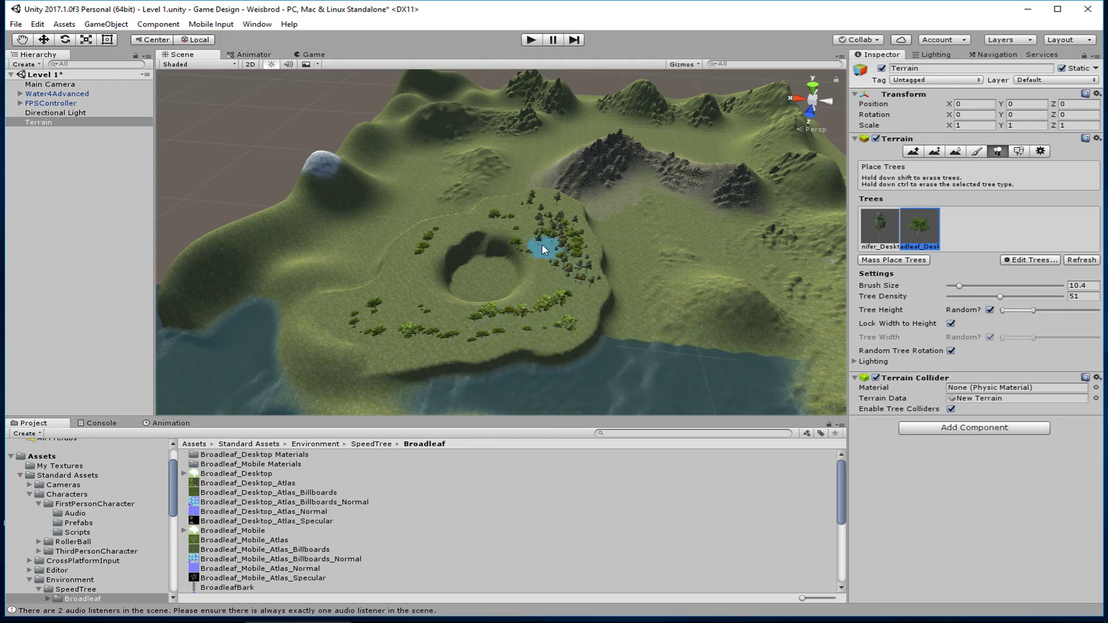
click(559, 200)
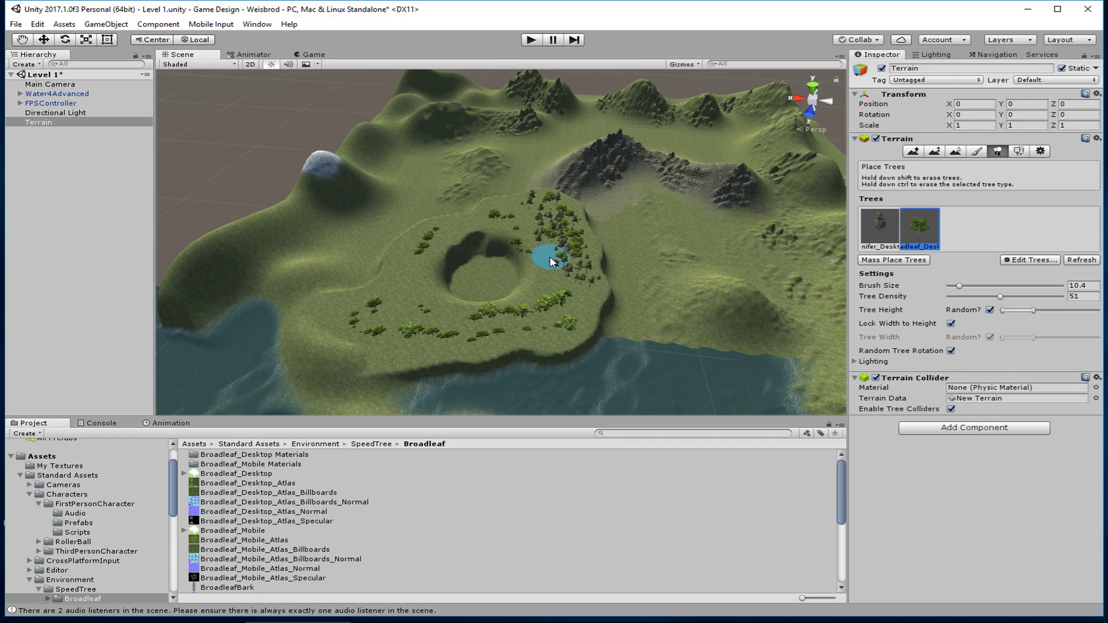
Play the level, walk among the broadleaf trees and conifers around the crater to check their size and mix, and stop the playback
click(529, 40)
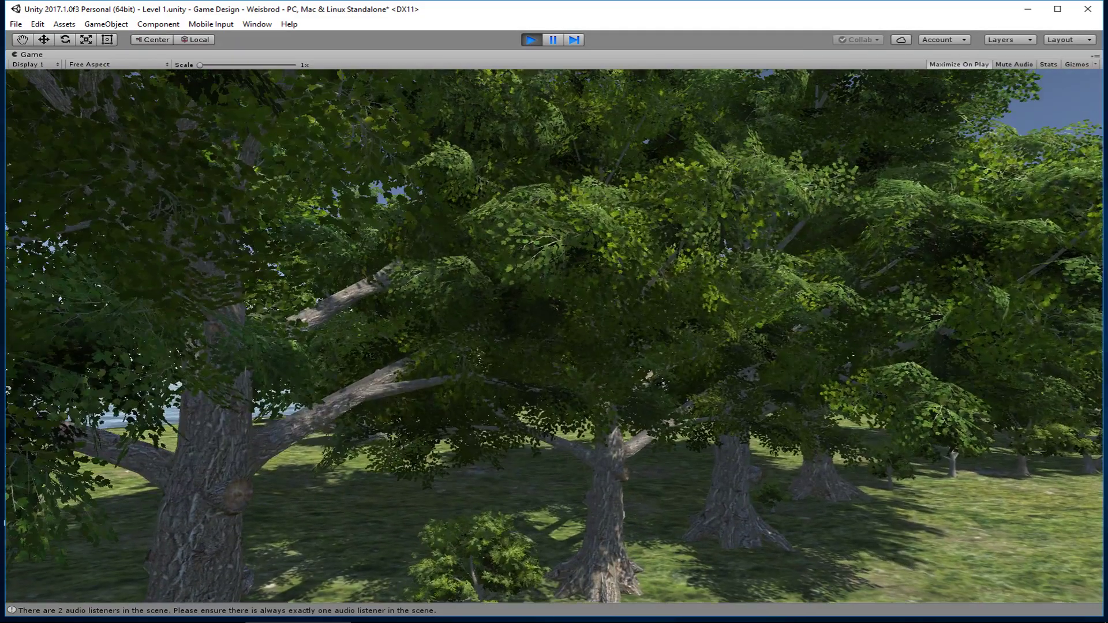
key(w)
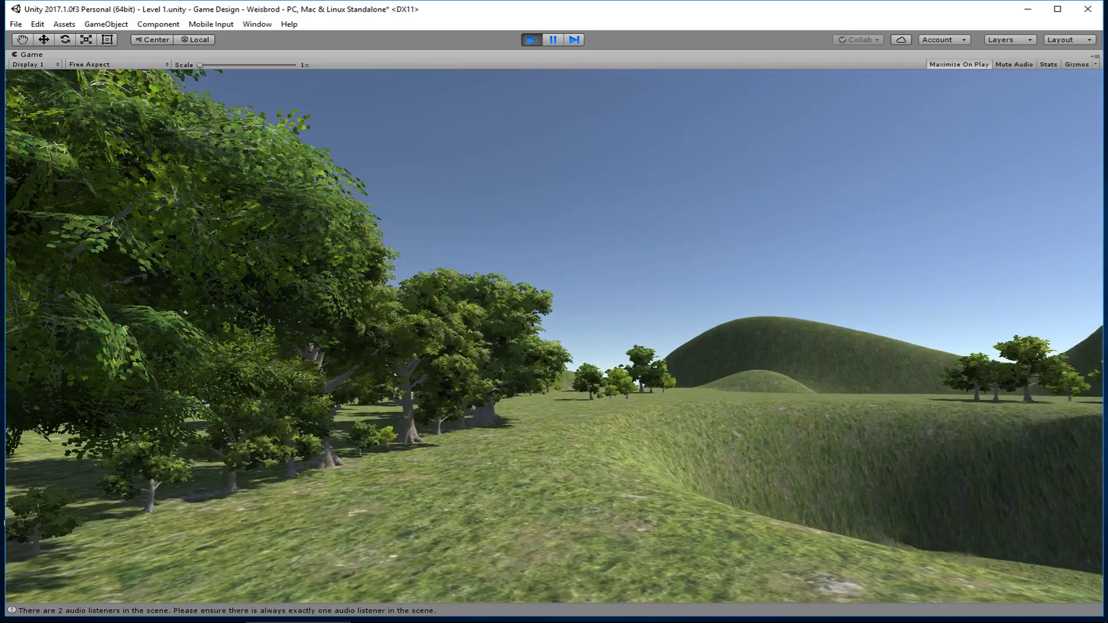
key(s)
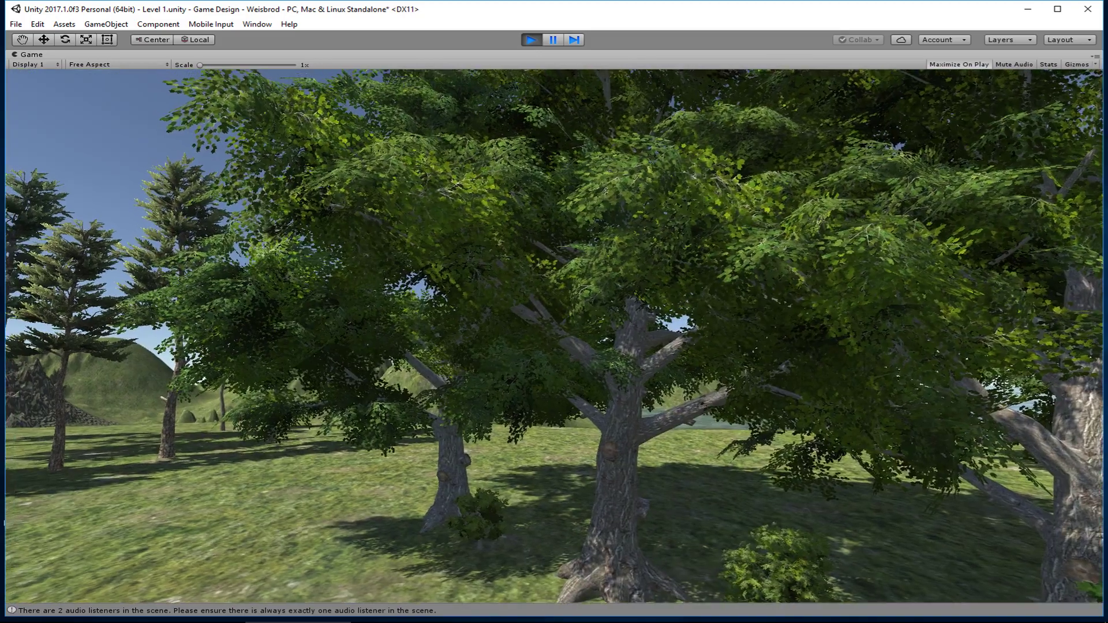
key(w)
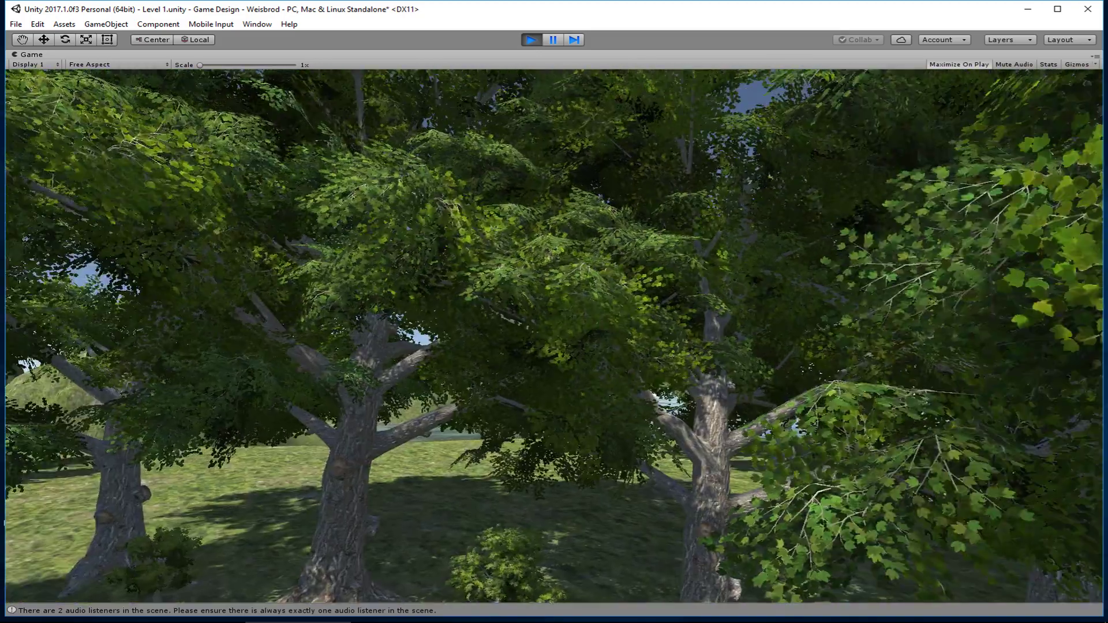
key(s)
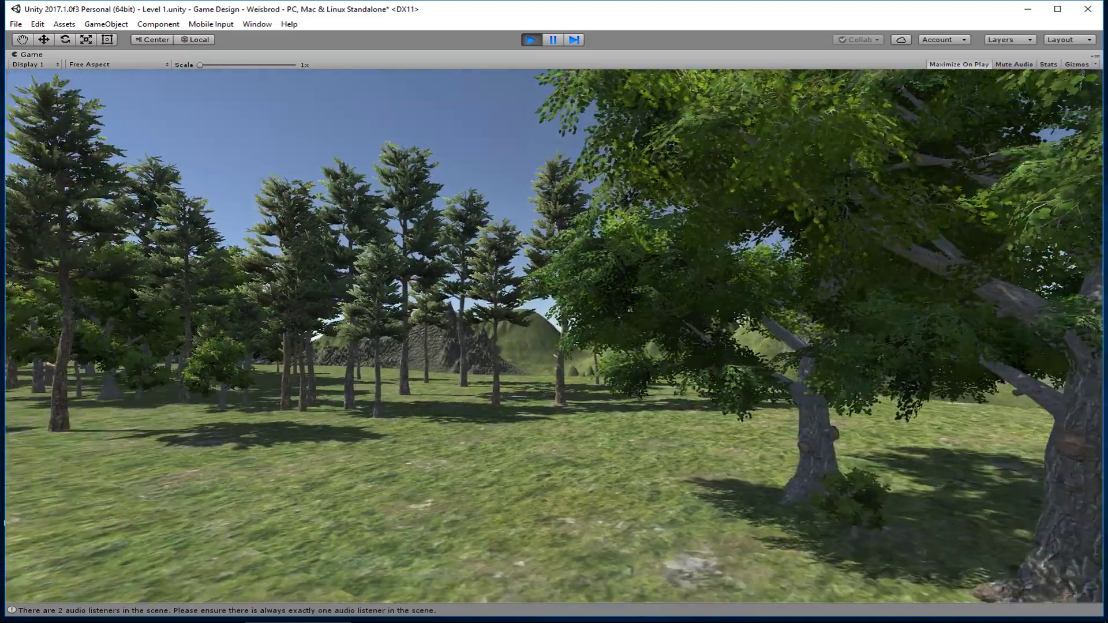
key(w)
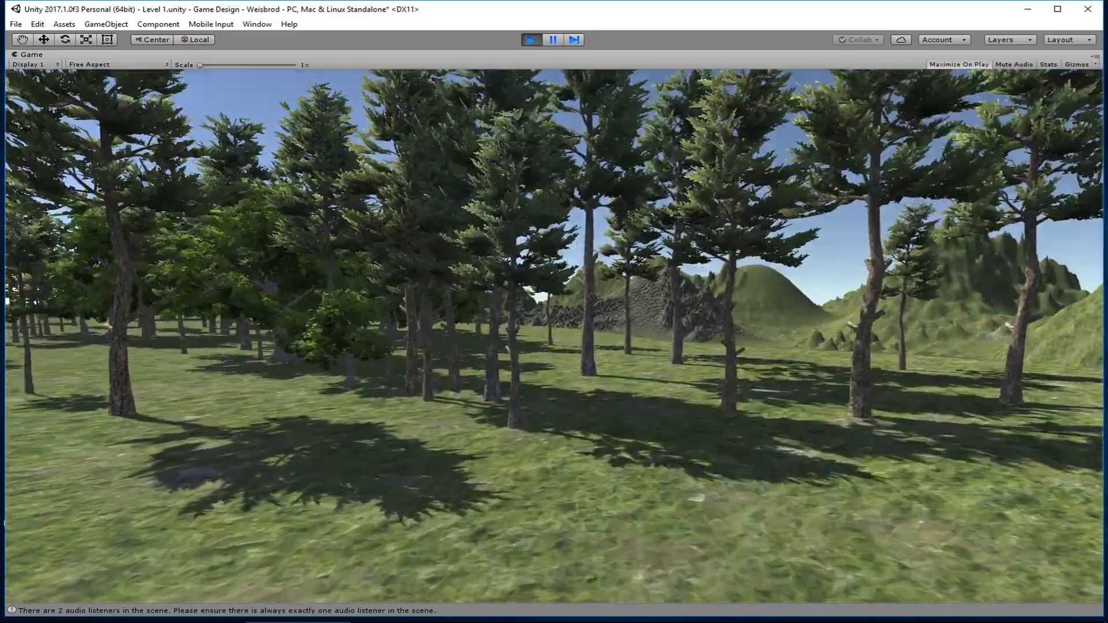
key(w)
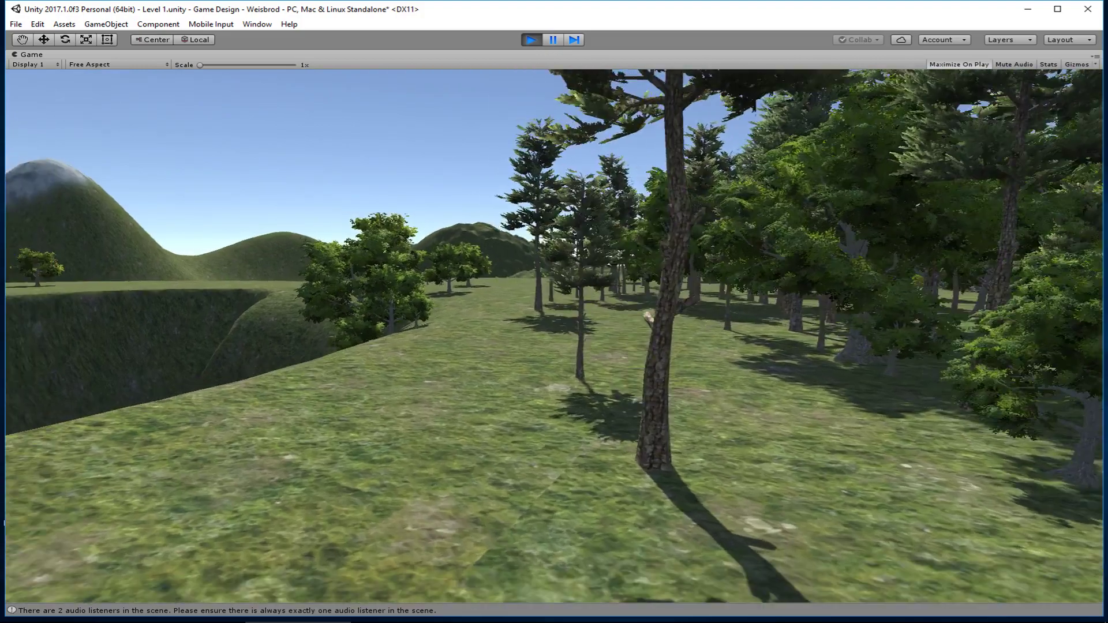
key(w)
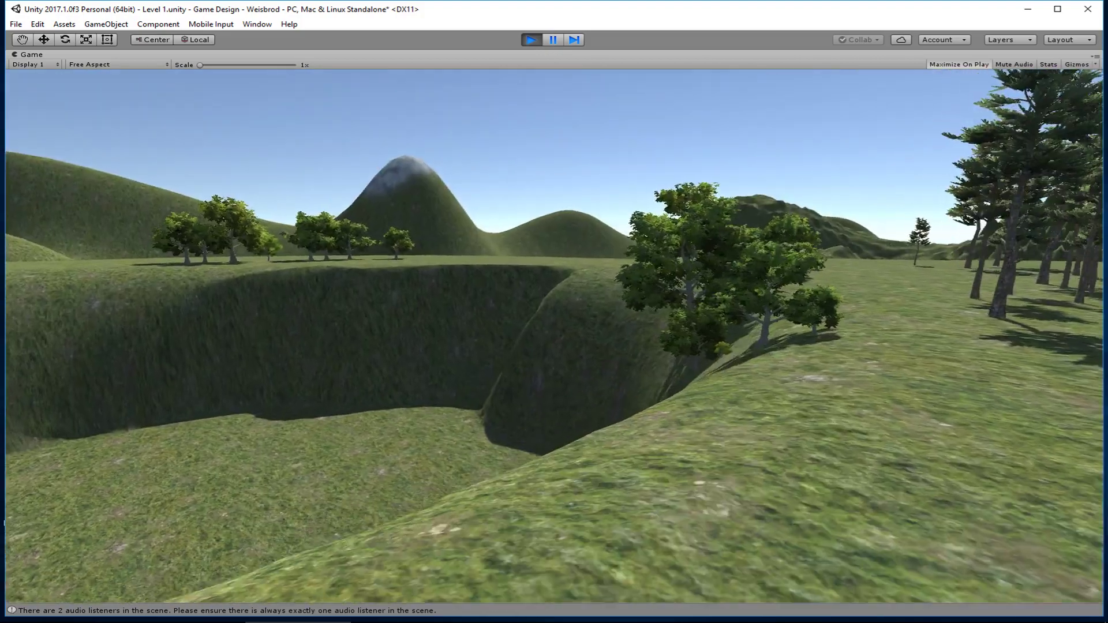
key(w)
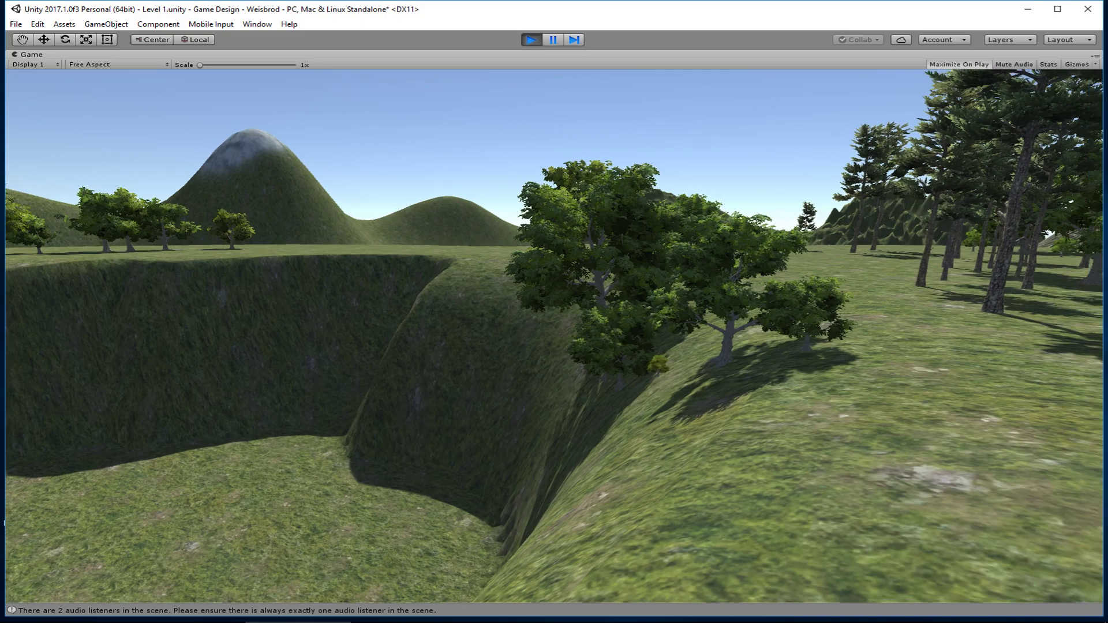
key(w)
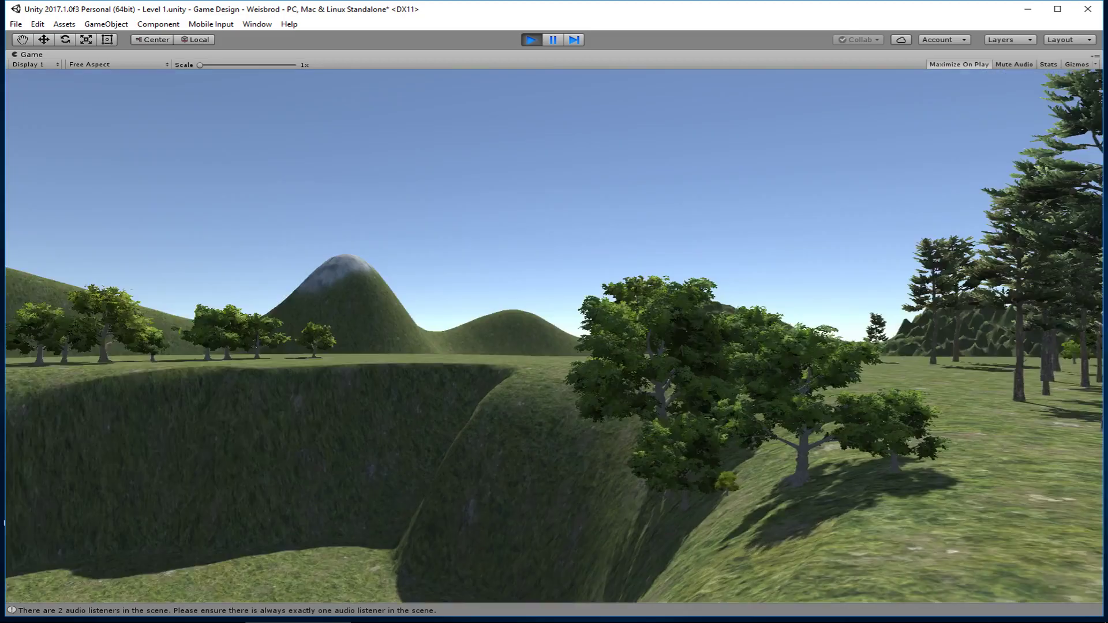
key(w)
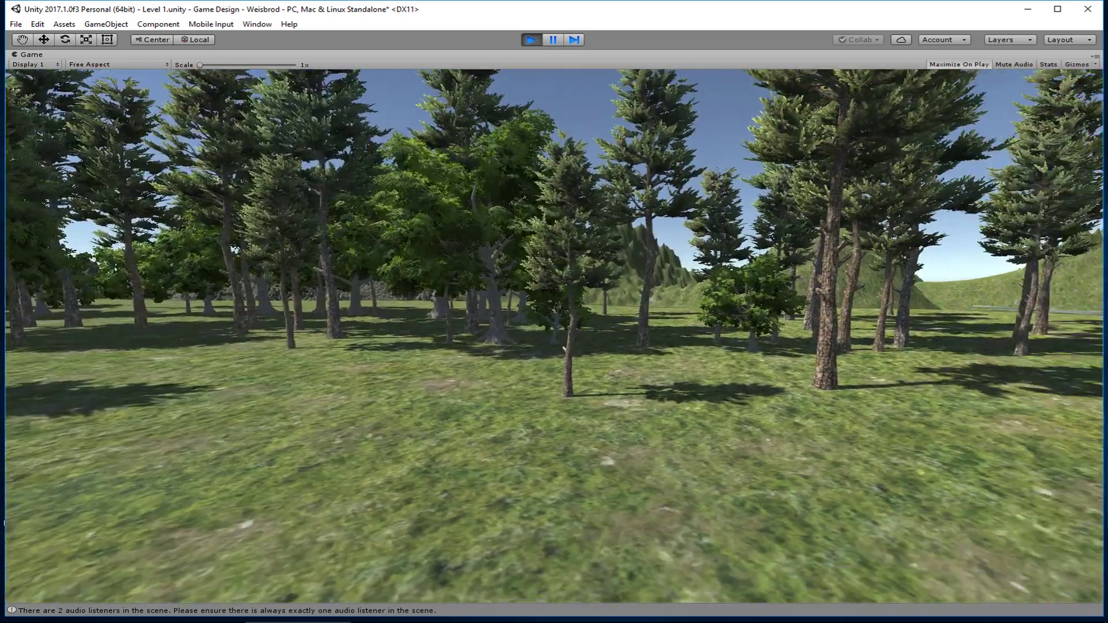
key(w)
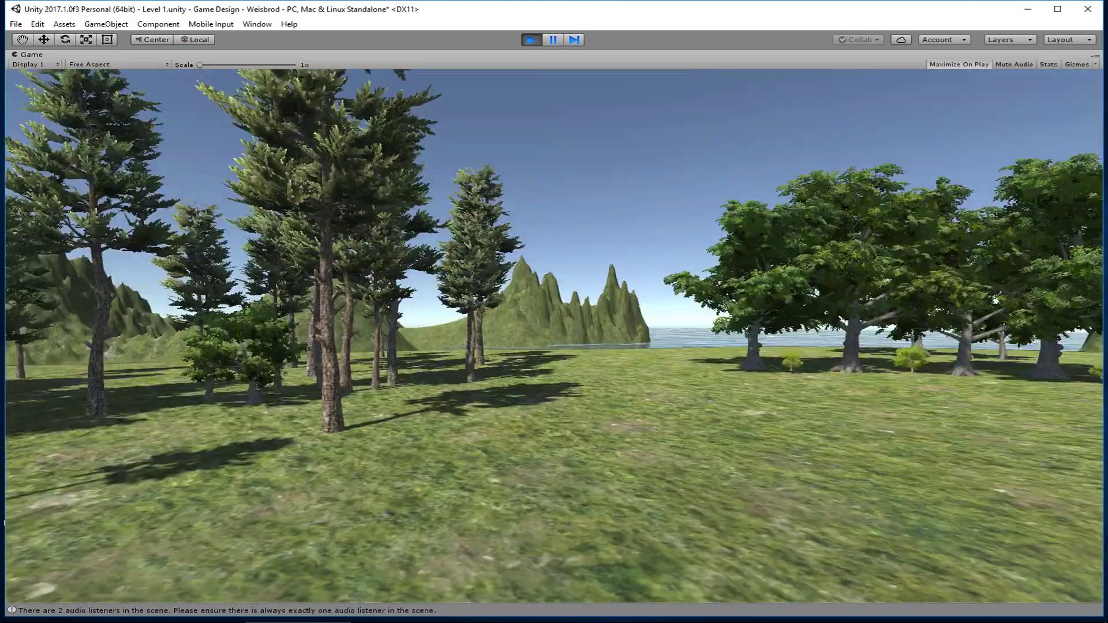
key(w)
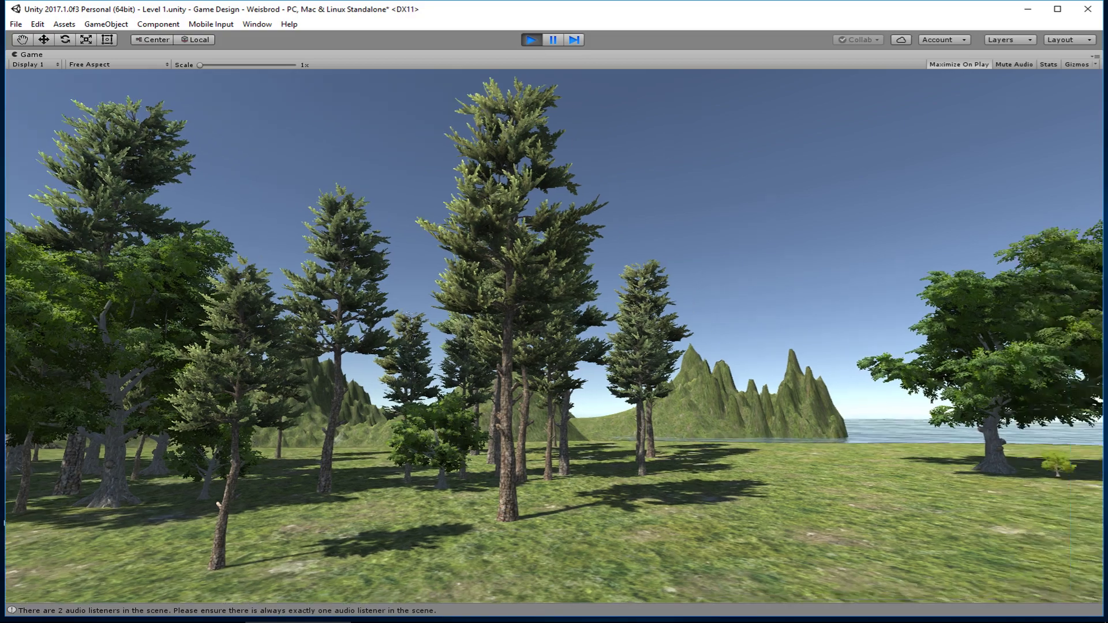
key(Escape)
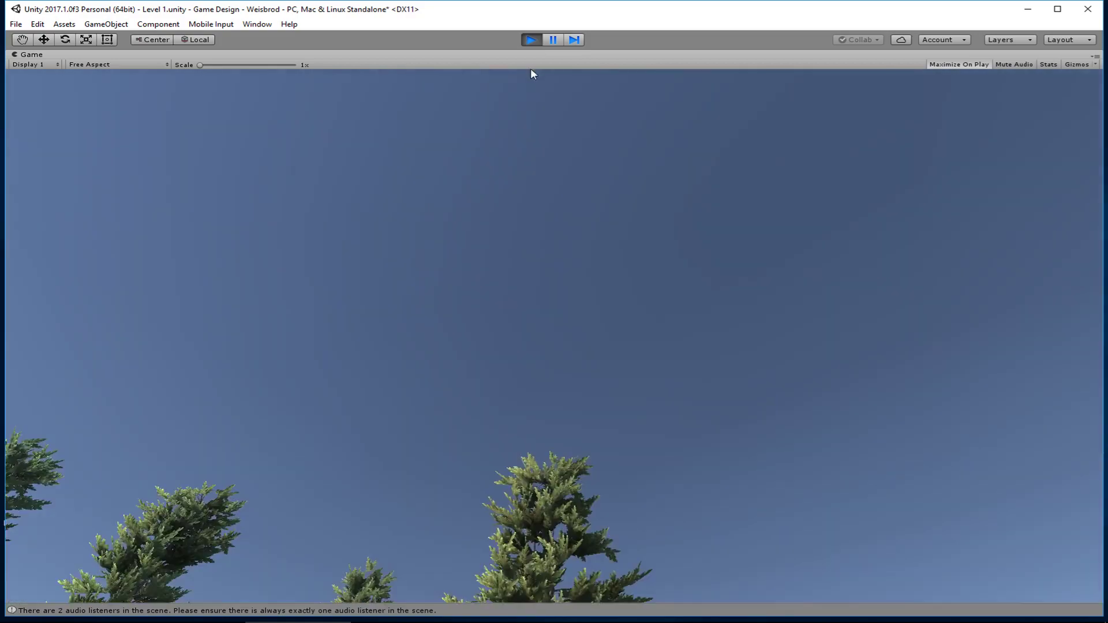
click(531, 40)
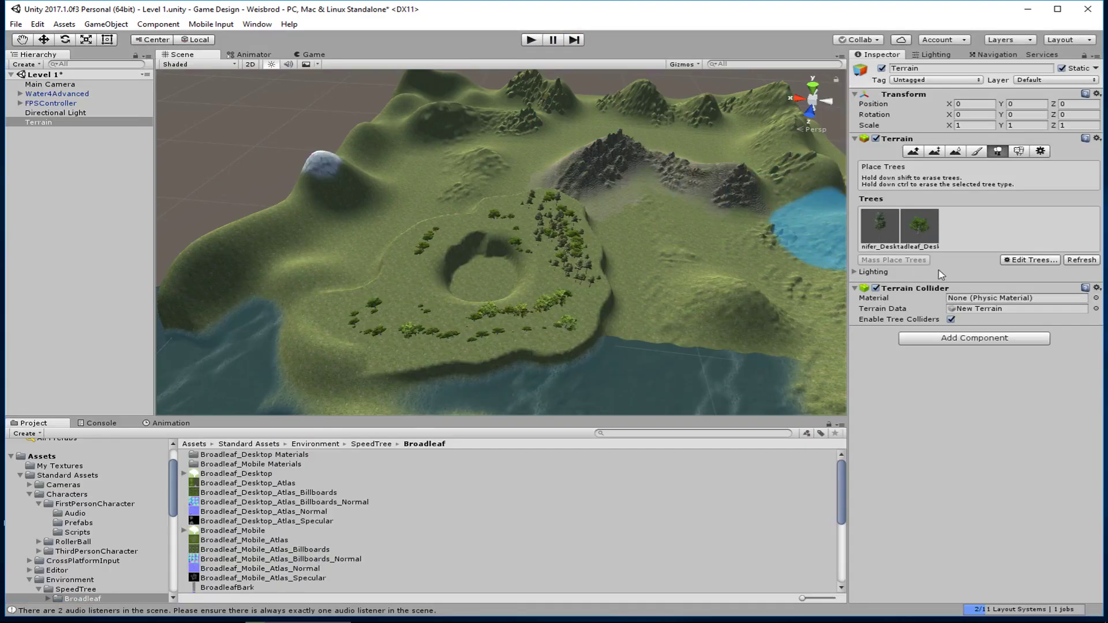
Switch the terrain to the Paint Details mode for placing plants, stones and other small foliage
click(1019, 151)
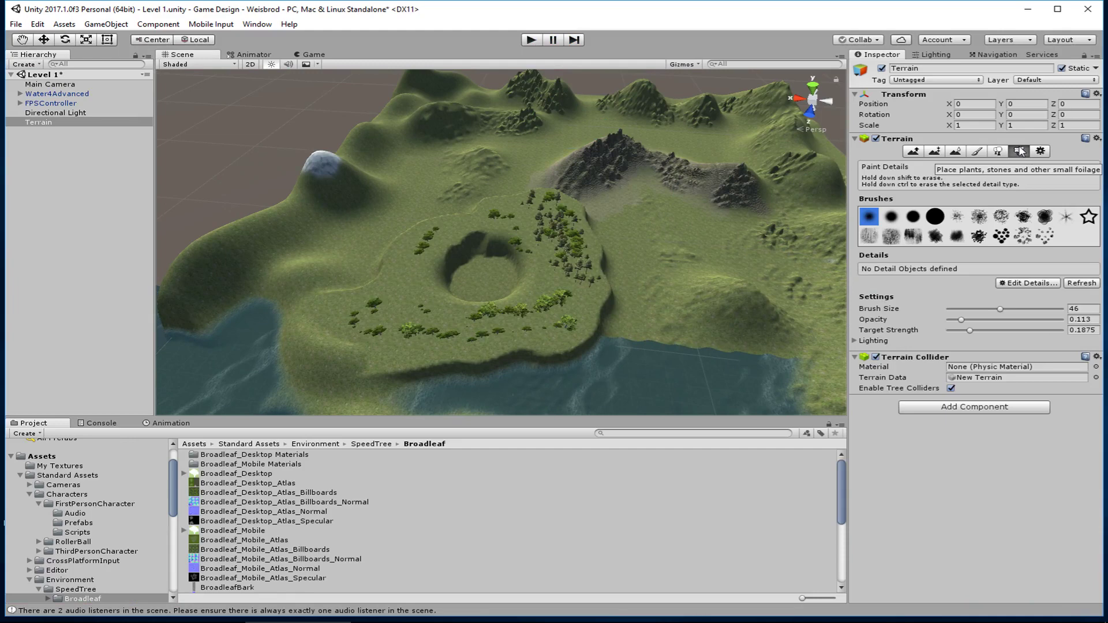